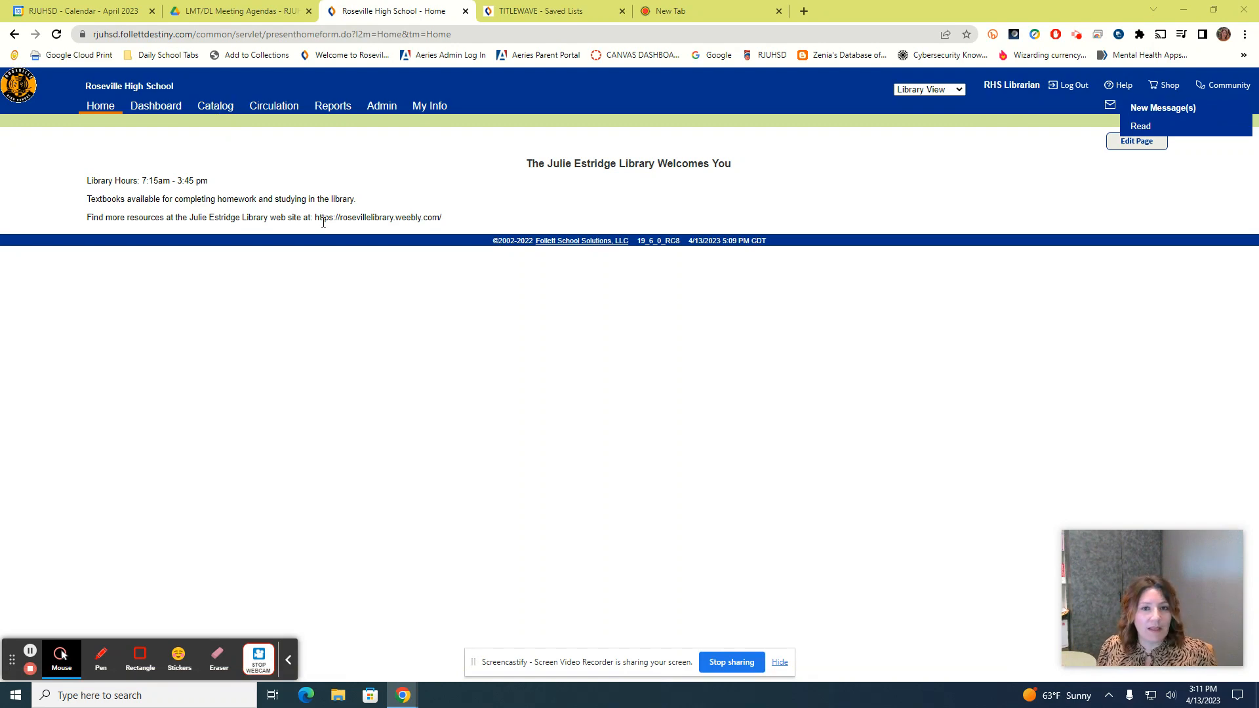
# Launch Titlewave from the Titlewave page in the Destiny Catalog
pyautogui.click(223, 110)
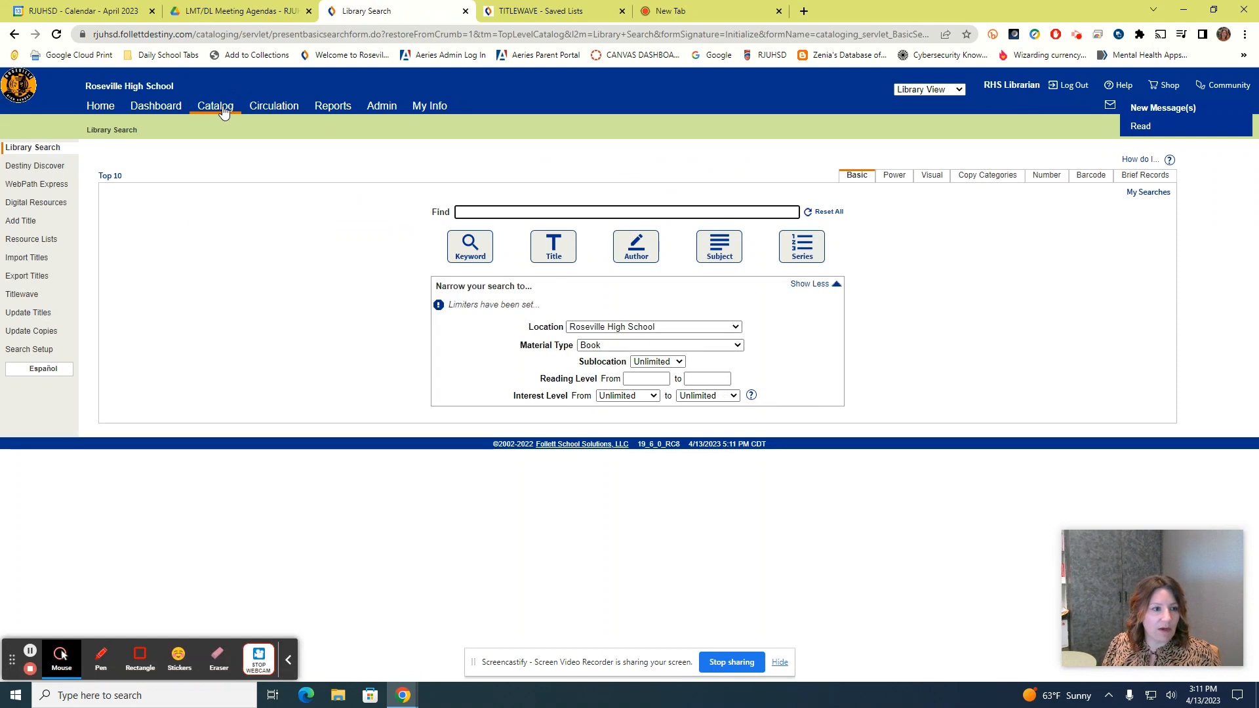
pyautogui.click(22, 294)
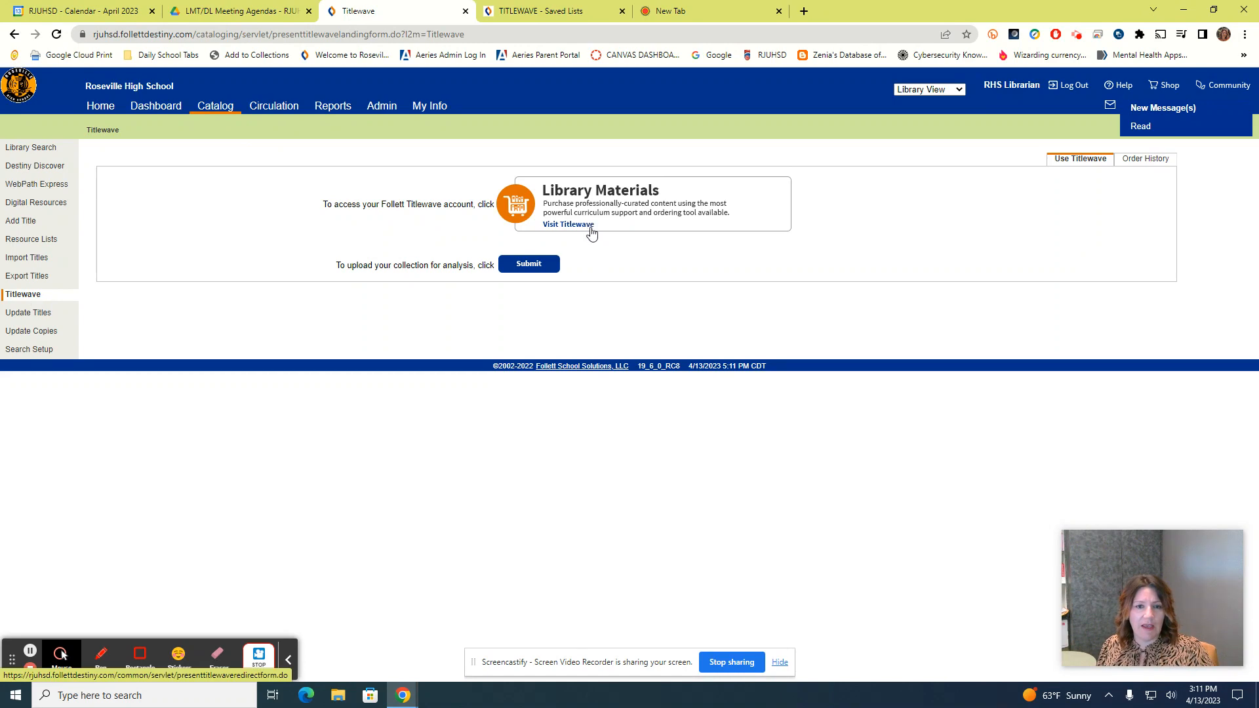
pyautogui.click(568, 225)
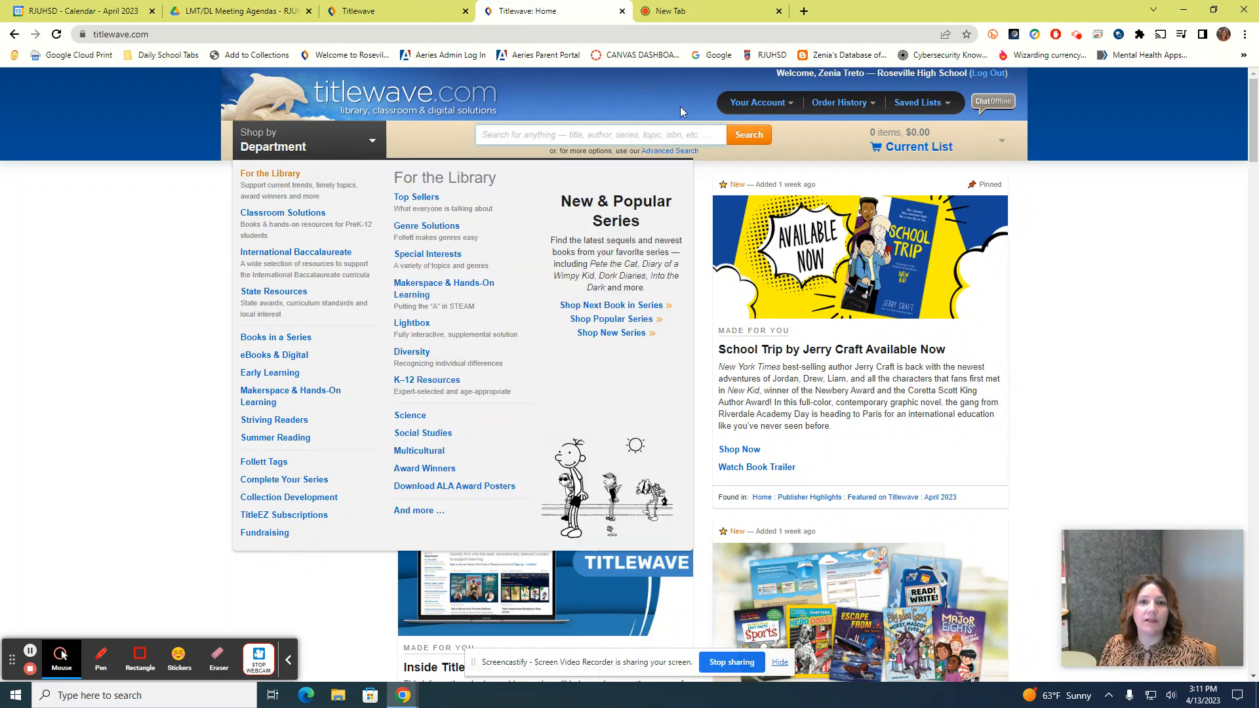
# Open the Account Profile page under Your Account and expand the Saved Lists dropdown
pyautogui.moveTo(751, 107)
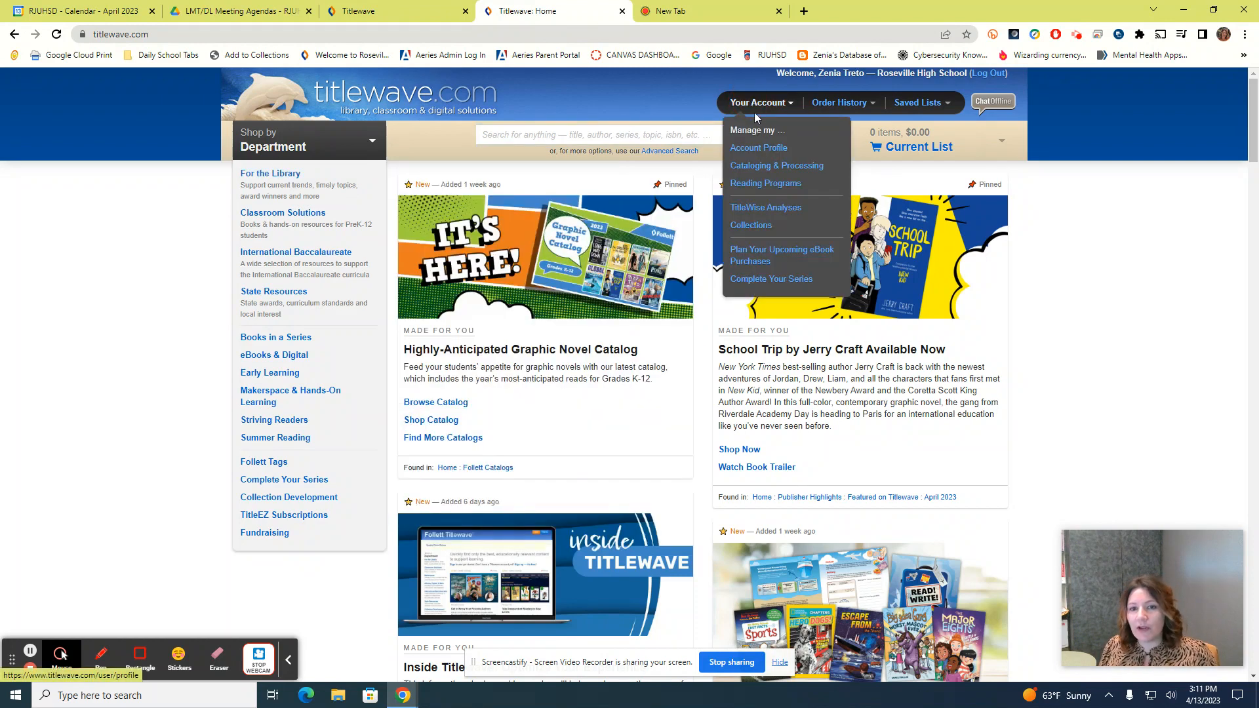
pyautogui.click(766, 150)
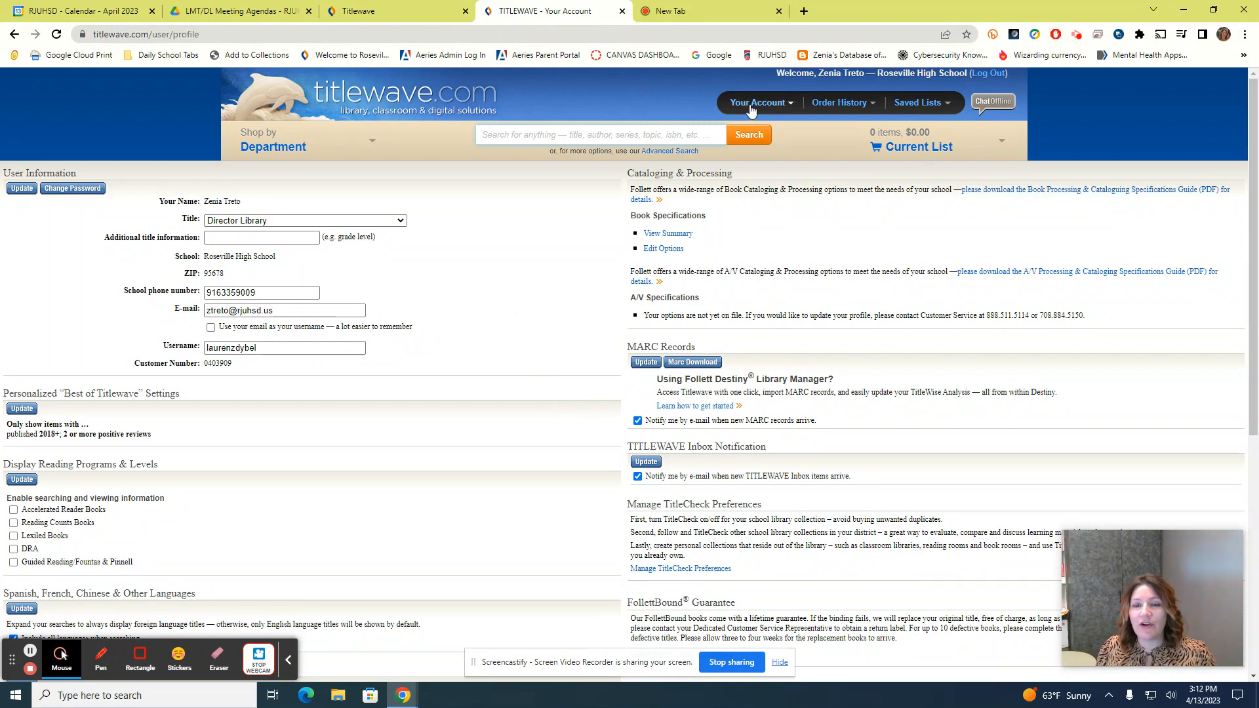
pyautogui.moveTo(833, 109)
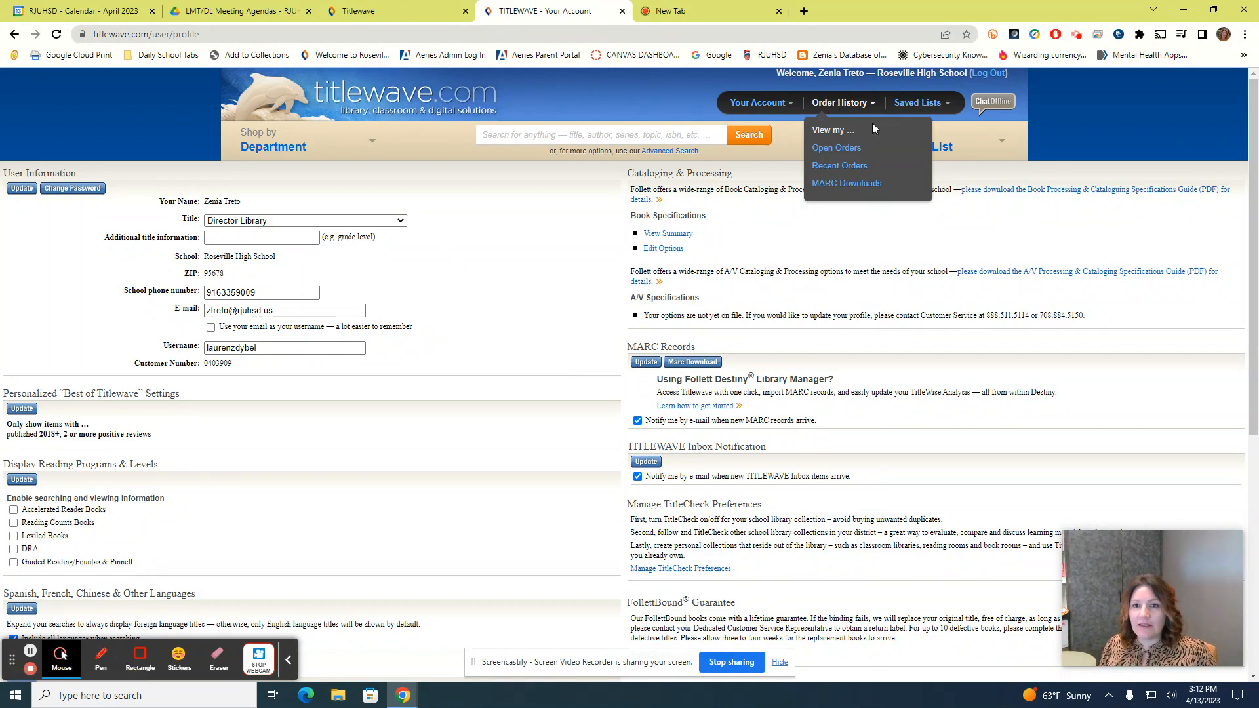
pyautogui.click(905, 105)
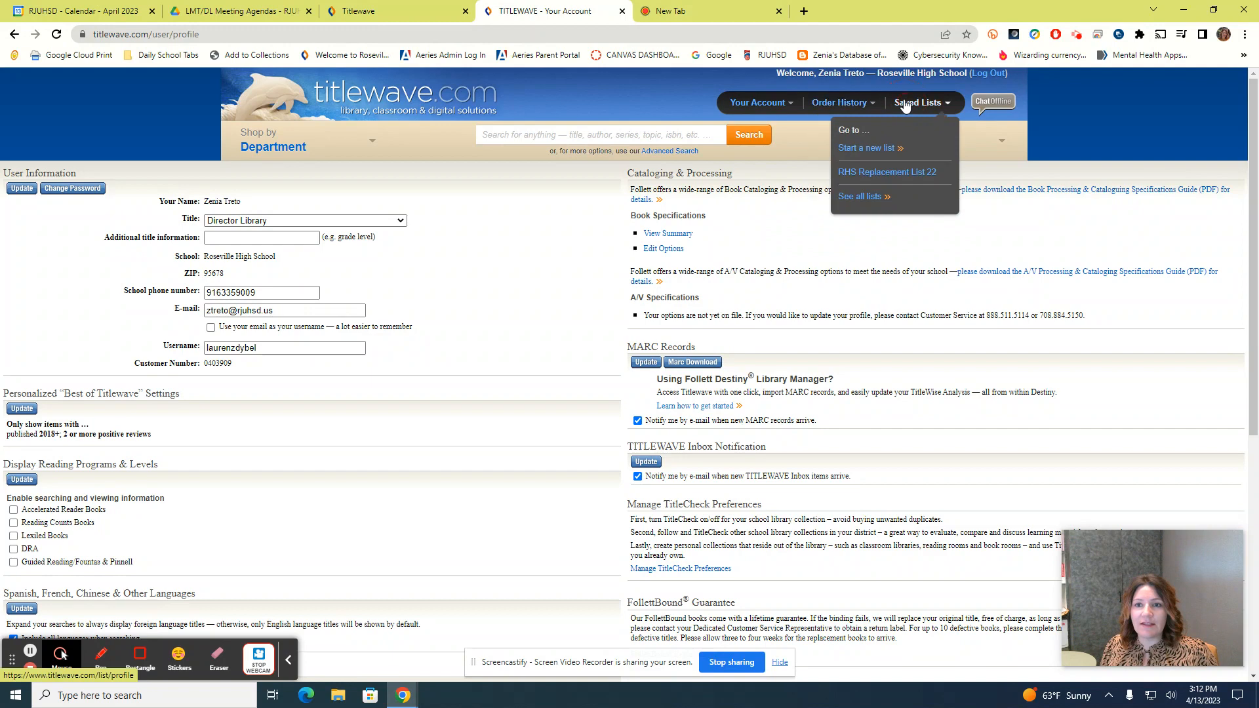
# Start a new saved list named 'Asian and Pacific Islander', add the note 'Wishlist', and save it
pyautogui.click(876, 152)
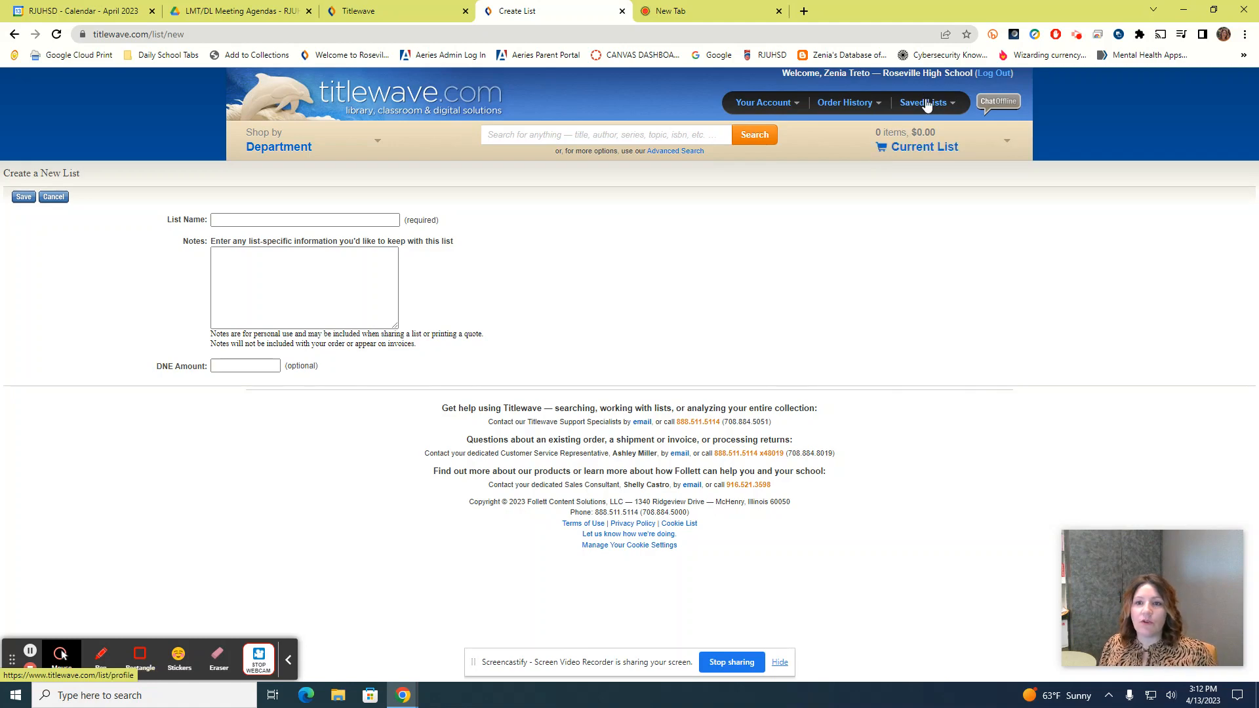
pyautogui.moveTo(926, 102)
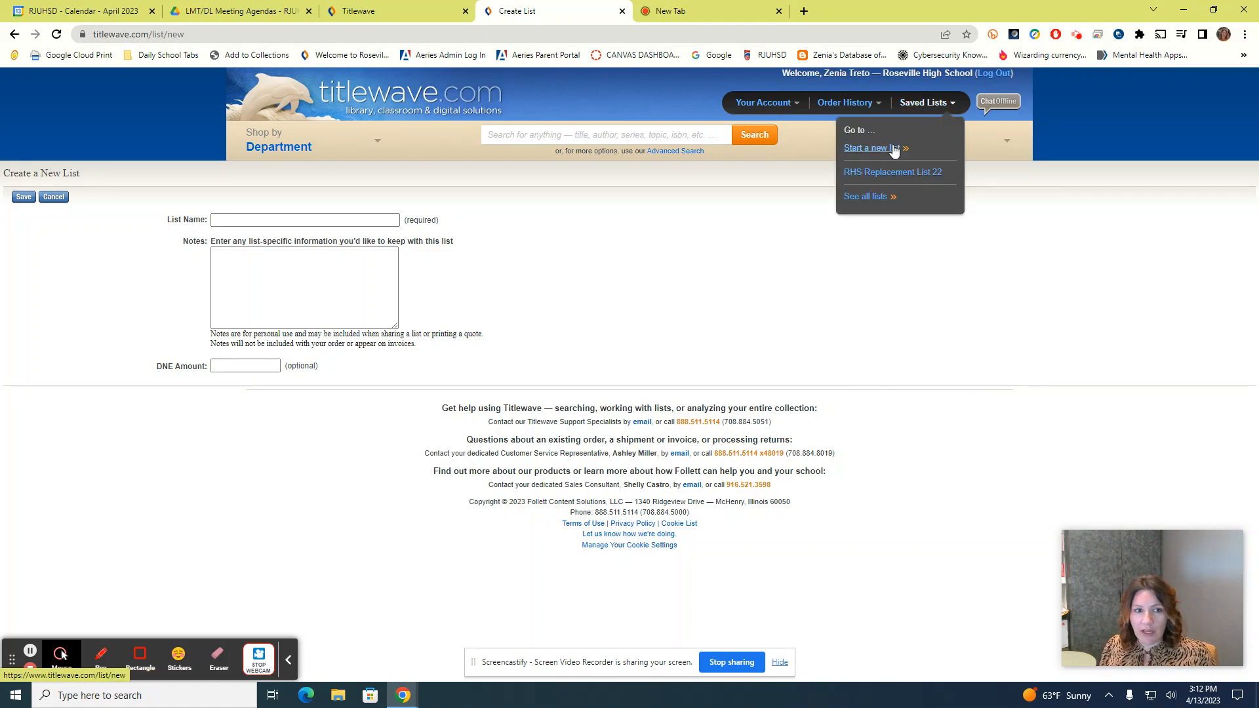
pyautogui.click(249, 216)
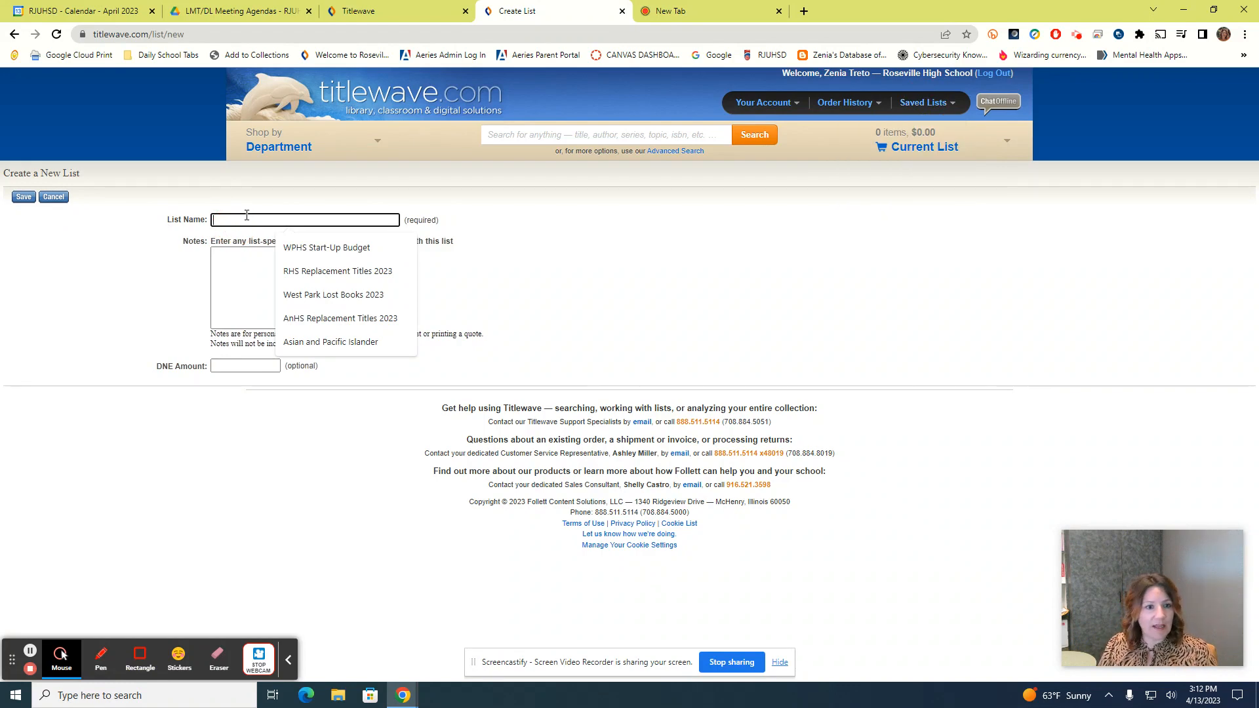
pyautogui.write('Asian and Pacific Islander')
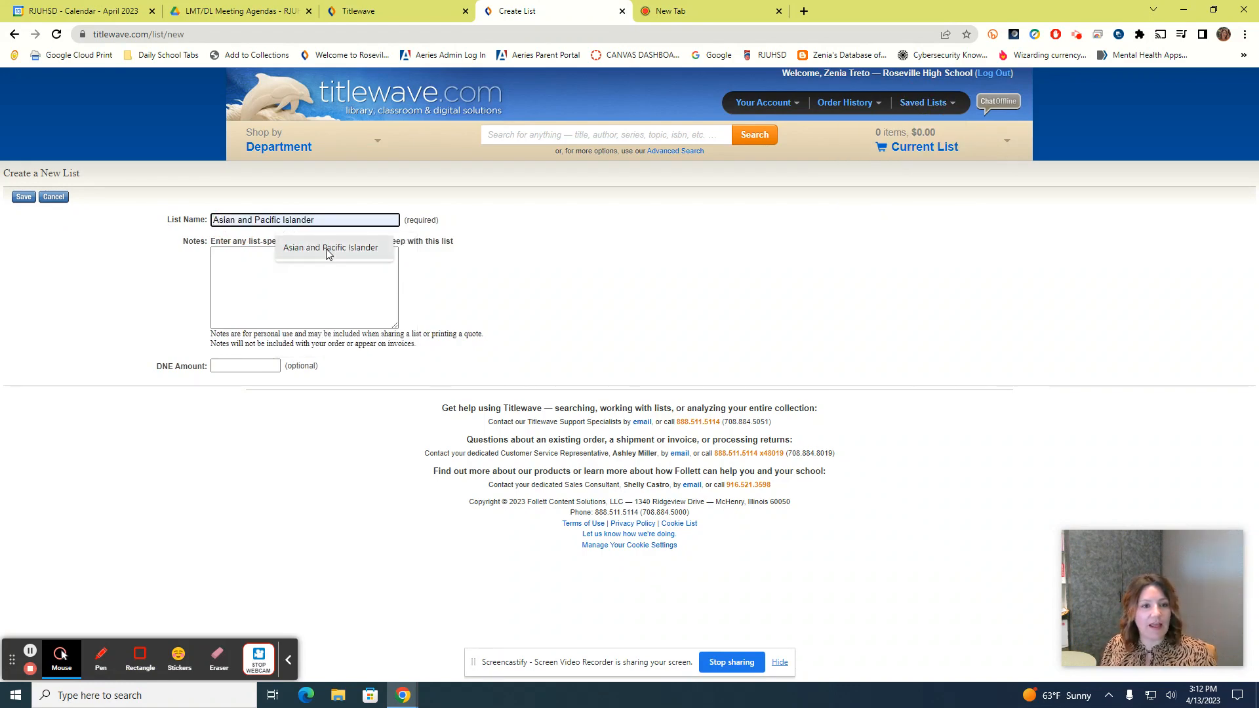
pyautogui.click(329, 249)
pyautogui.click(254, 259)
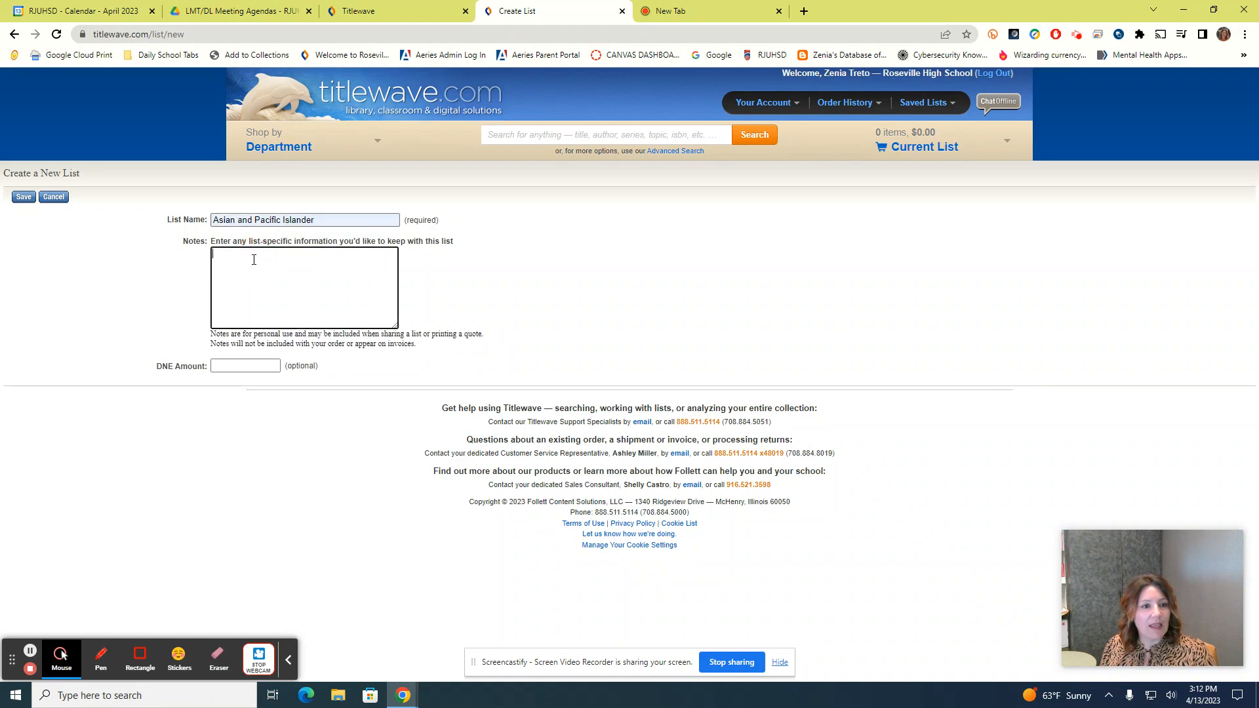
pyautogui.write('Wishlist')
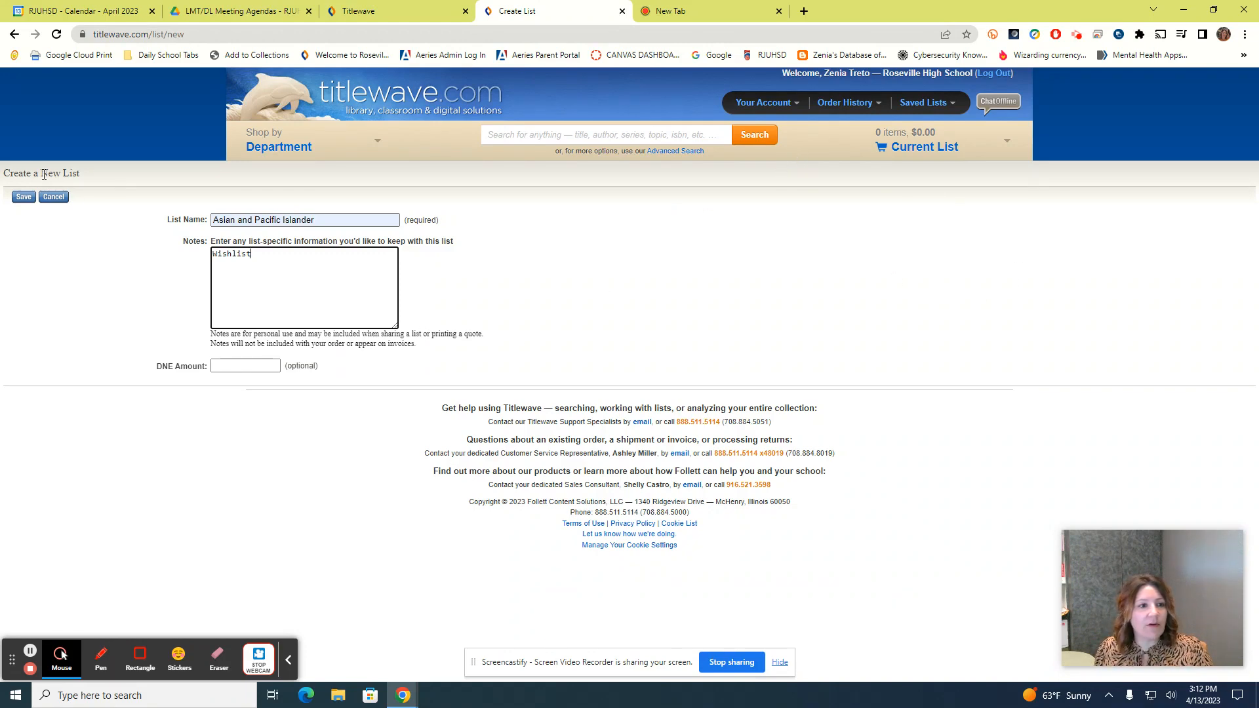
pyautogui.click(25, 198)
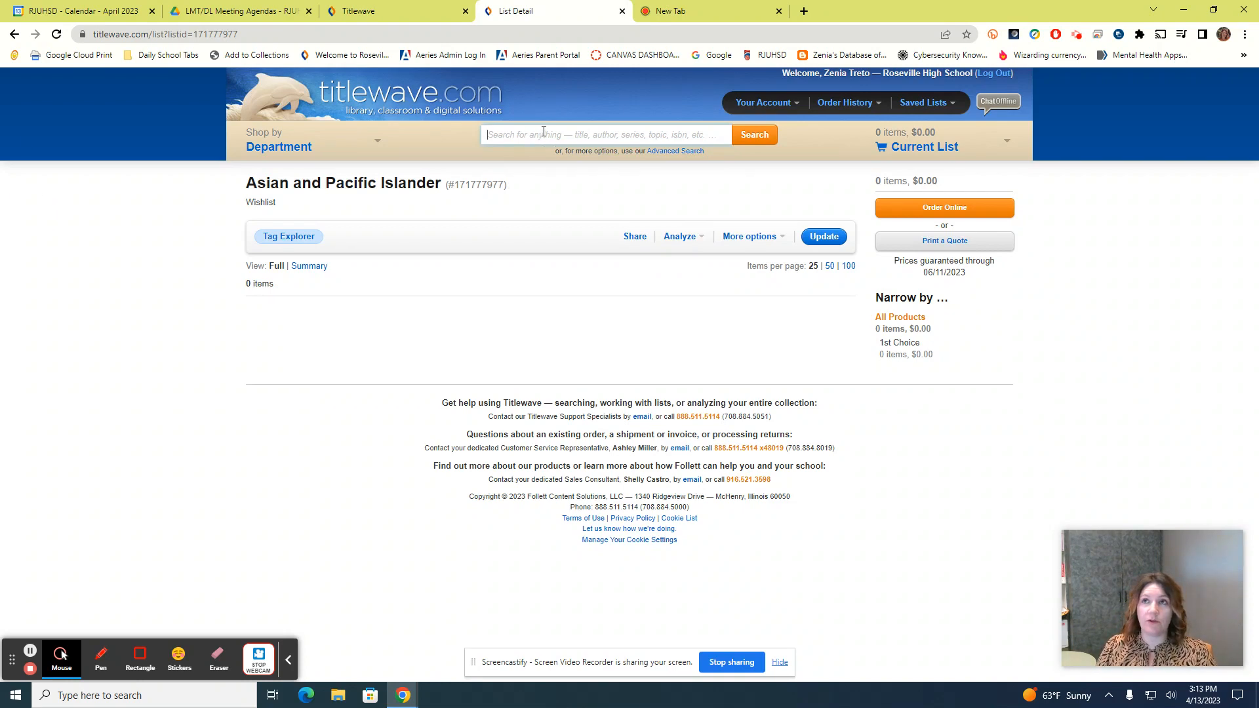
# Search 'interior chinatown' and add the novel to the Asian and Pacific Islander list (1 item, $23.26)
pyautogui.write('in')
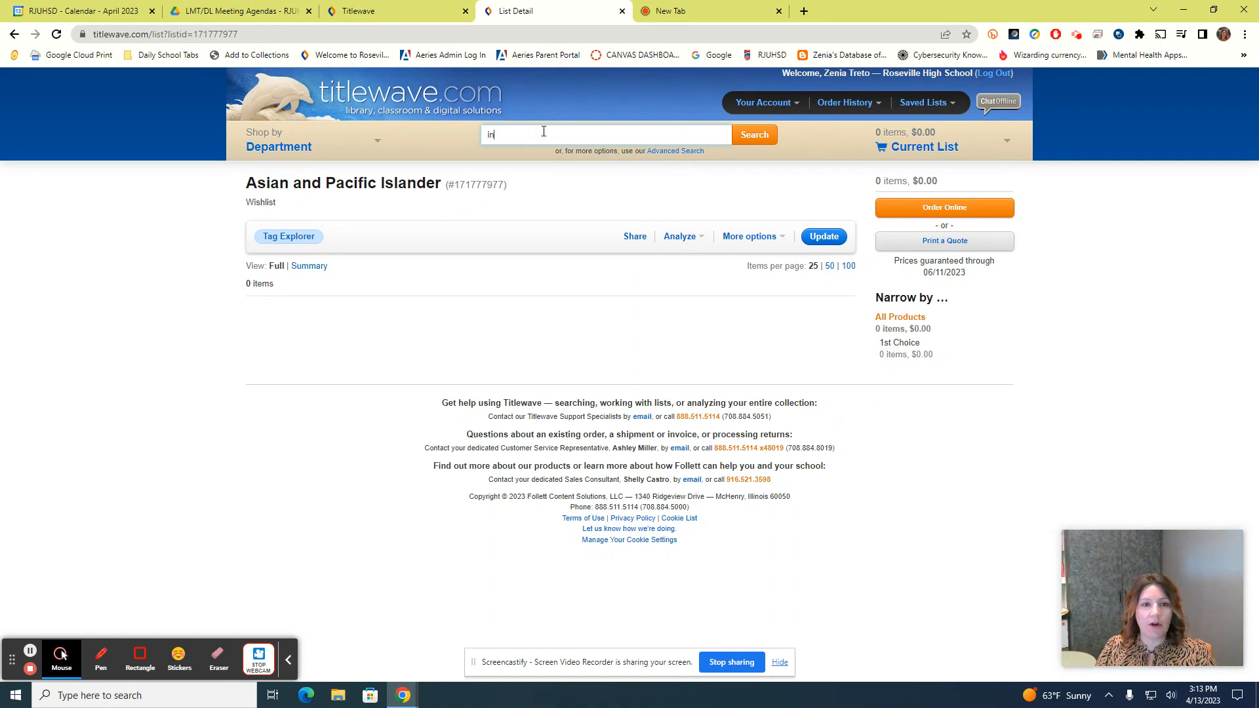
pyautogui.write('terior ')
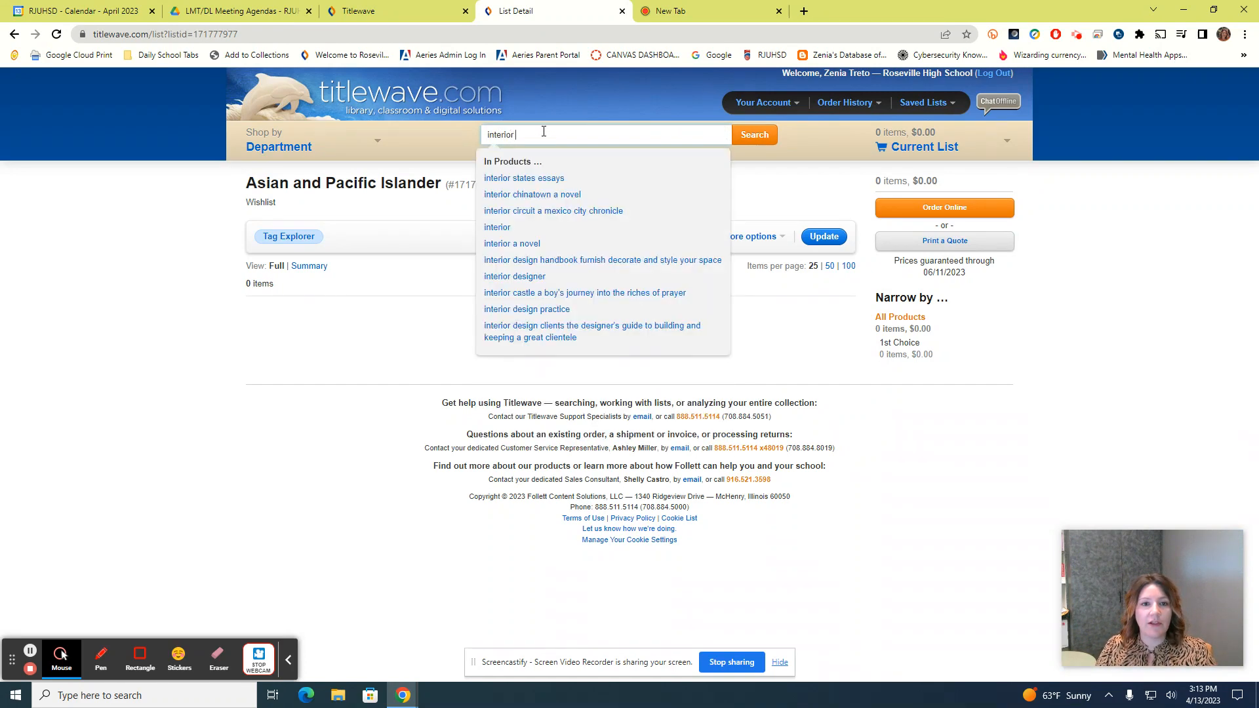
pyautogui.write('chinatown')
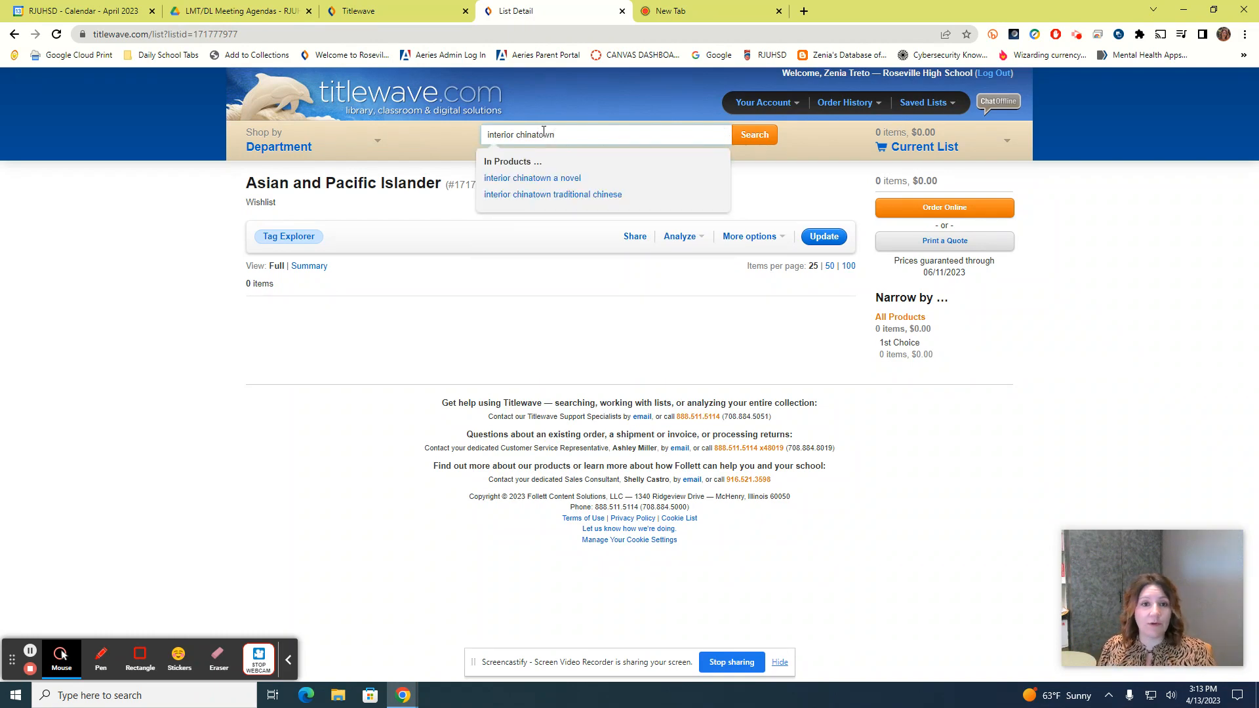
pyautogui.click(541, 181)
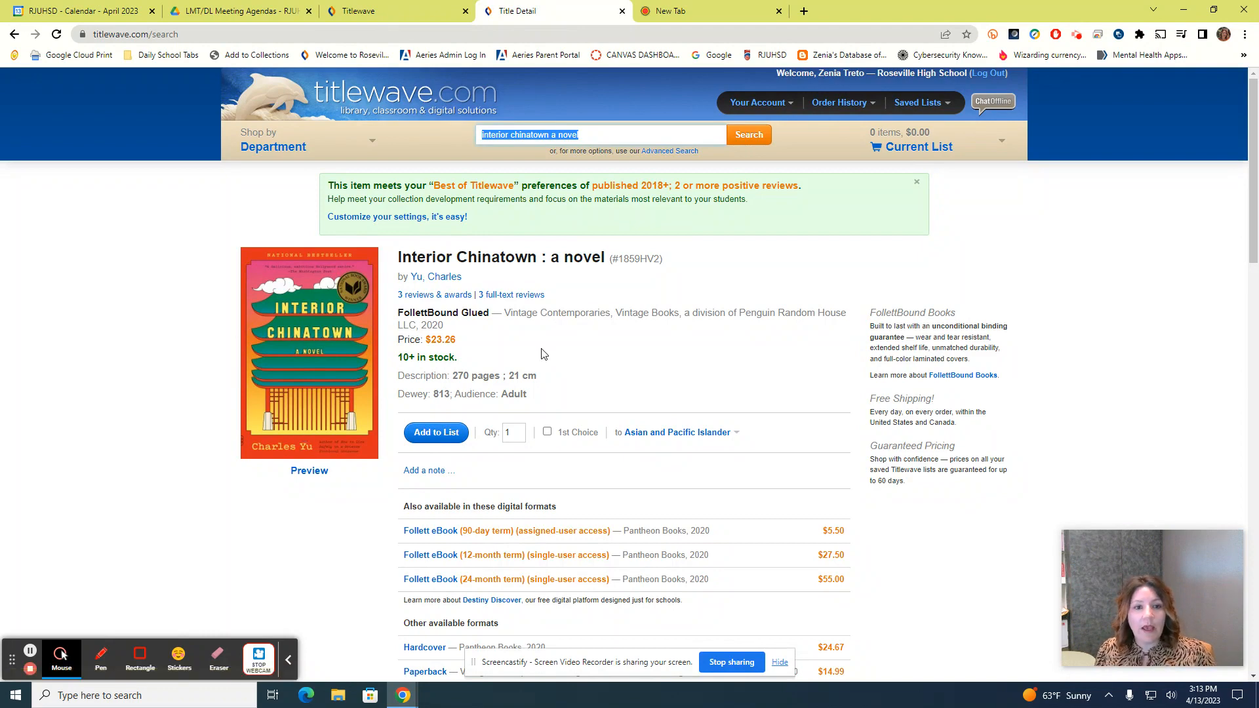
pyautogui.scroll(-2, 539, 346)
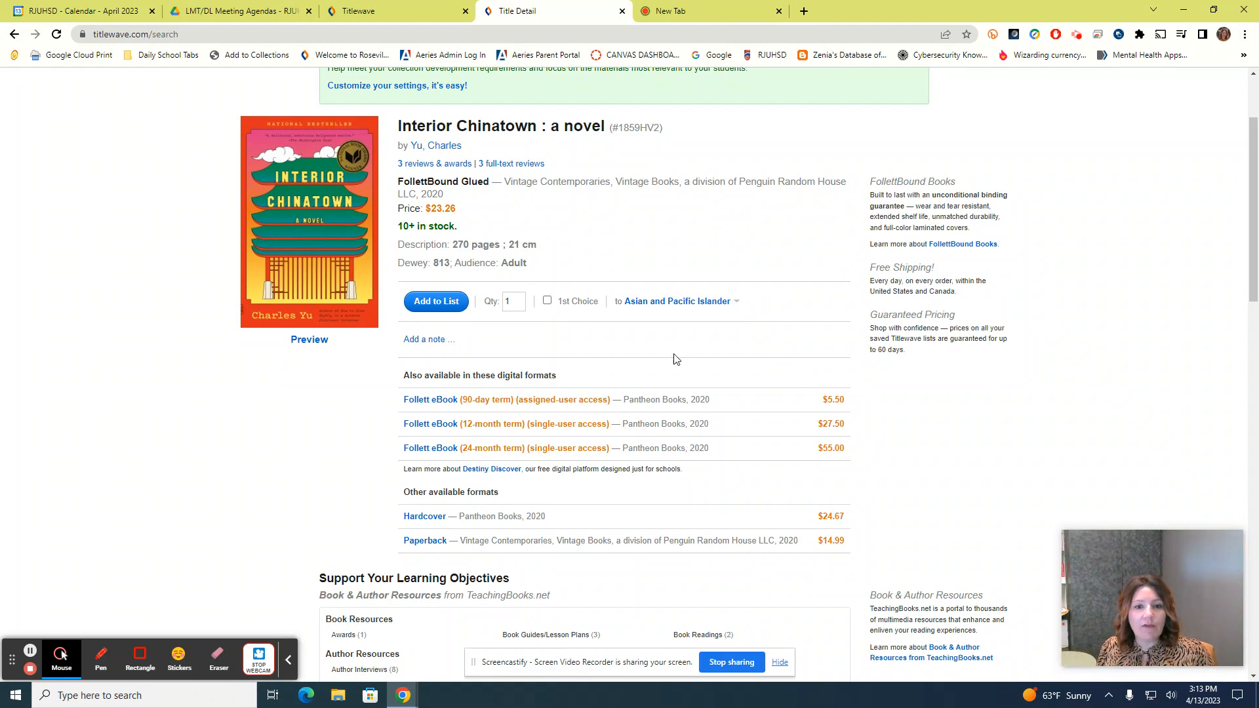
pyautogui.click(712, 303)
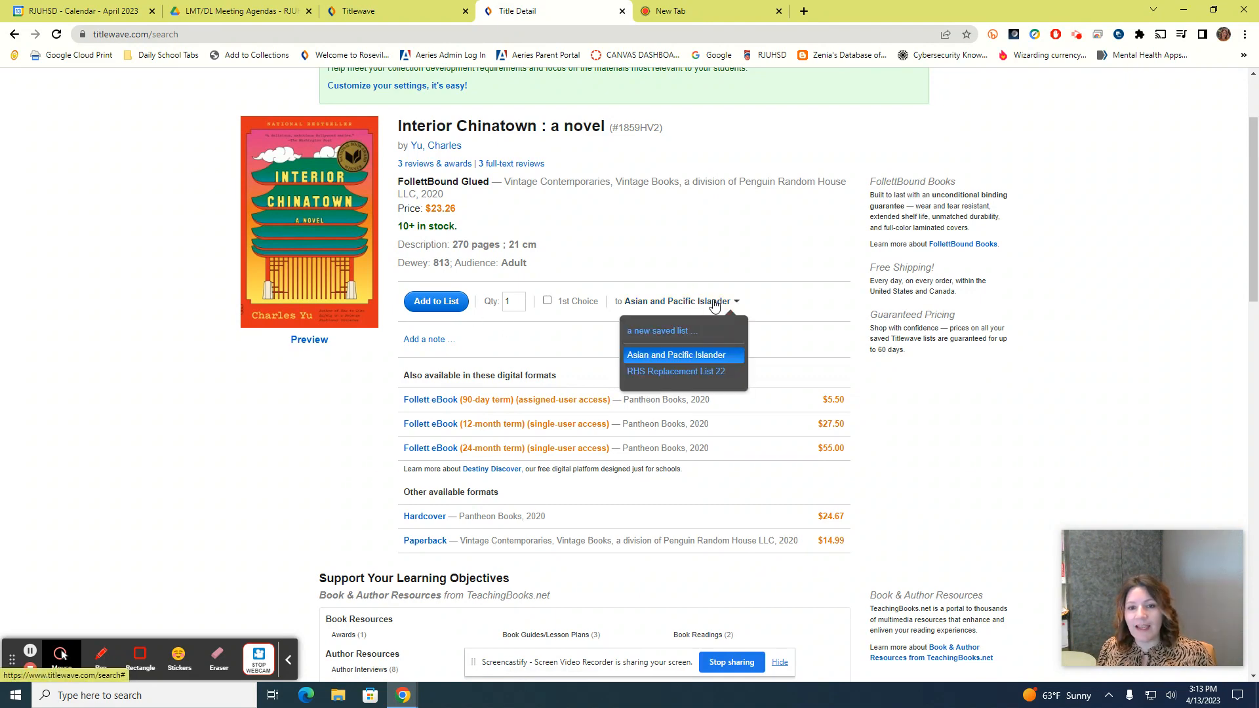
pyautogui.click(685, 356)
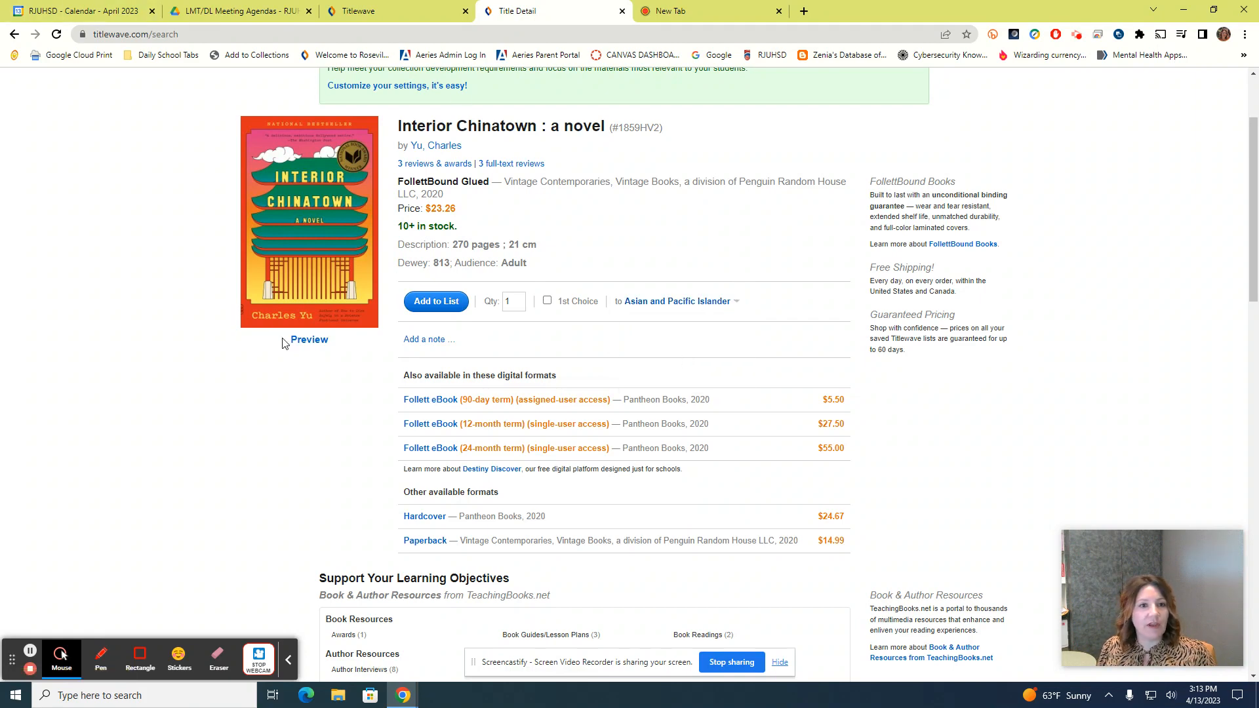
pyautogui.scroll(3, 282, 337)
pyautogui.scroll(-4, 282, 337)
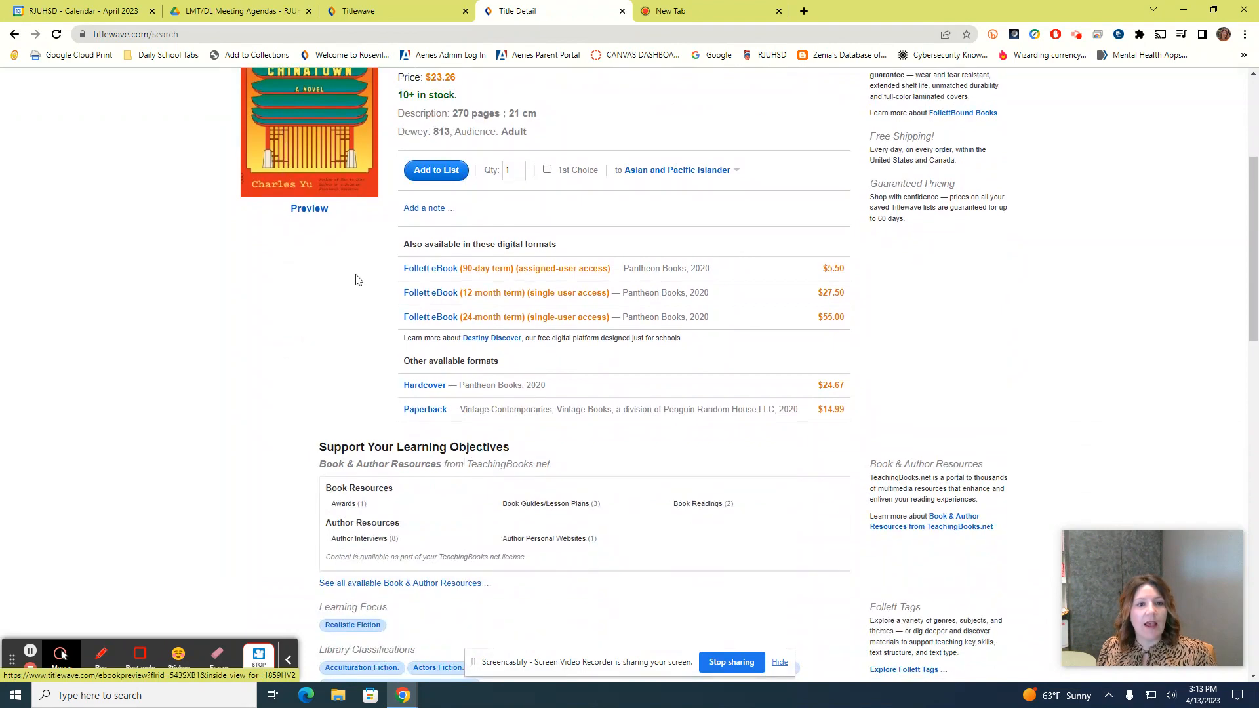
pyautogui.click(433, 176)
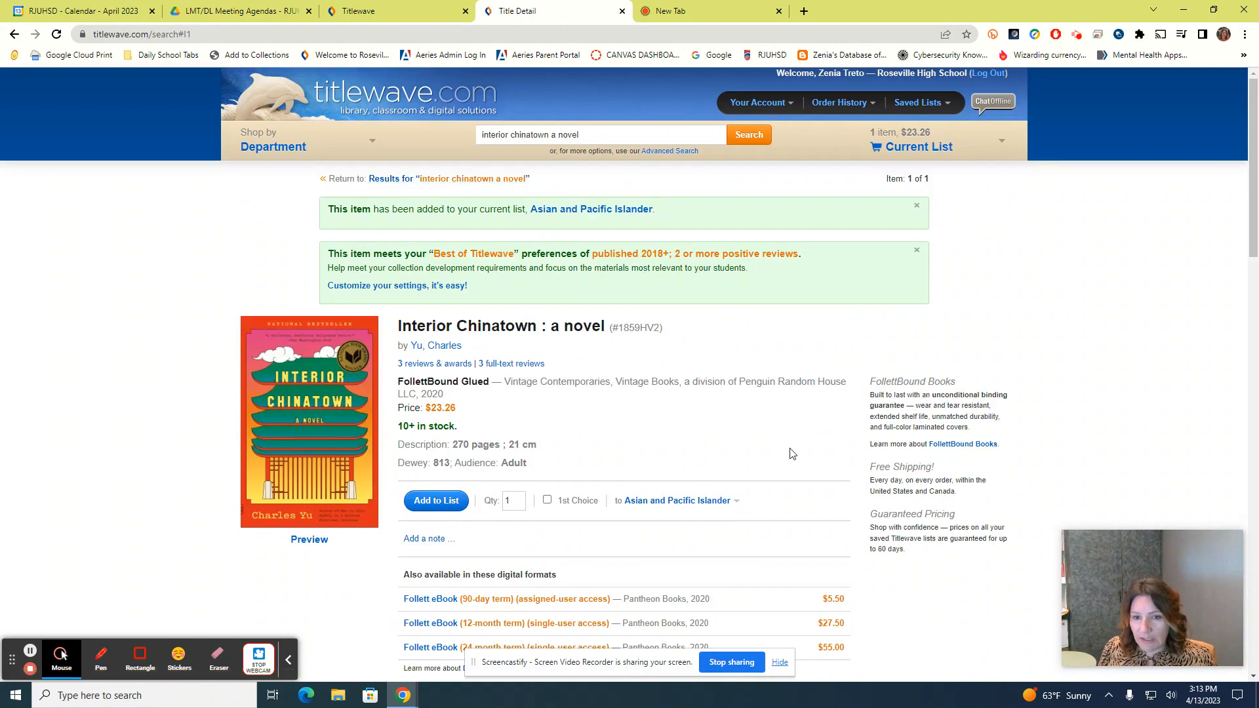
# Expand all 3 full-text reviews for Interior Chinatown and browse its Follett Tags and Similar Items
pyautogui.scroll(-8, 789, 449)
pyautogui.scroll(-8, 786, 438)
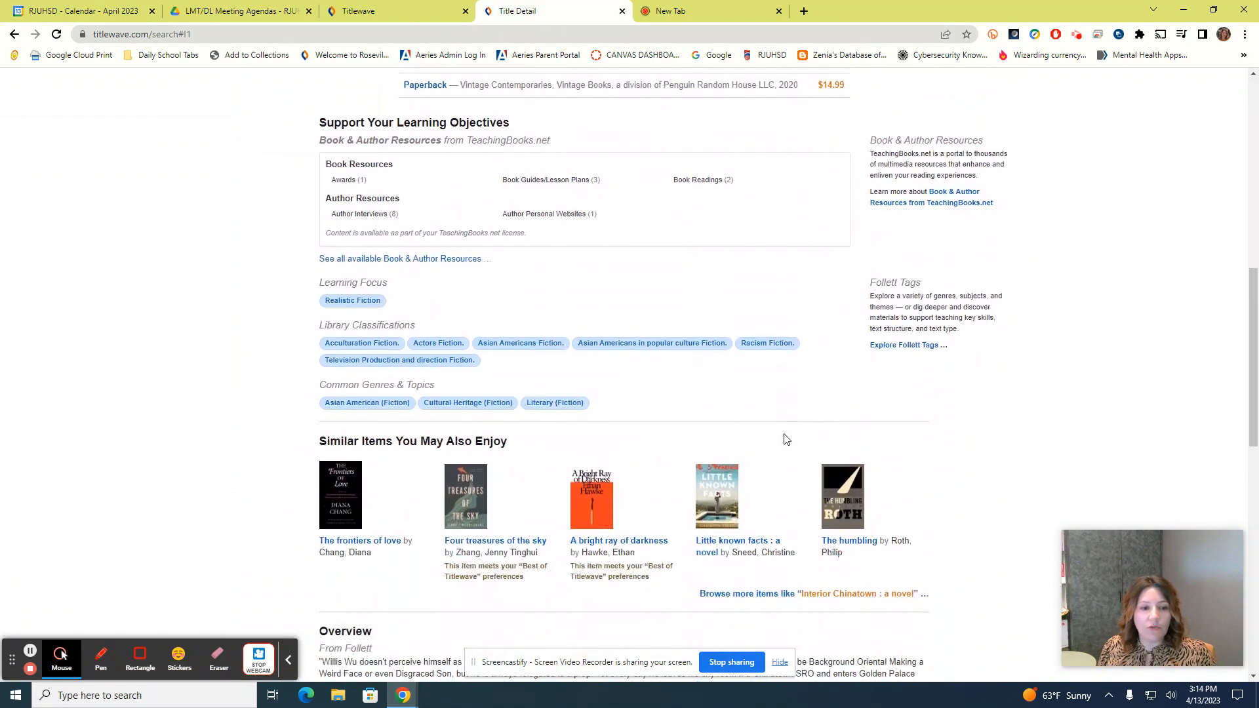
pyautogui.scroll(-5, 790, 434)
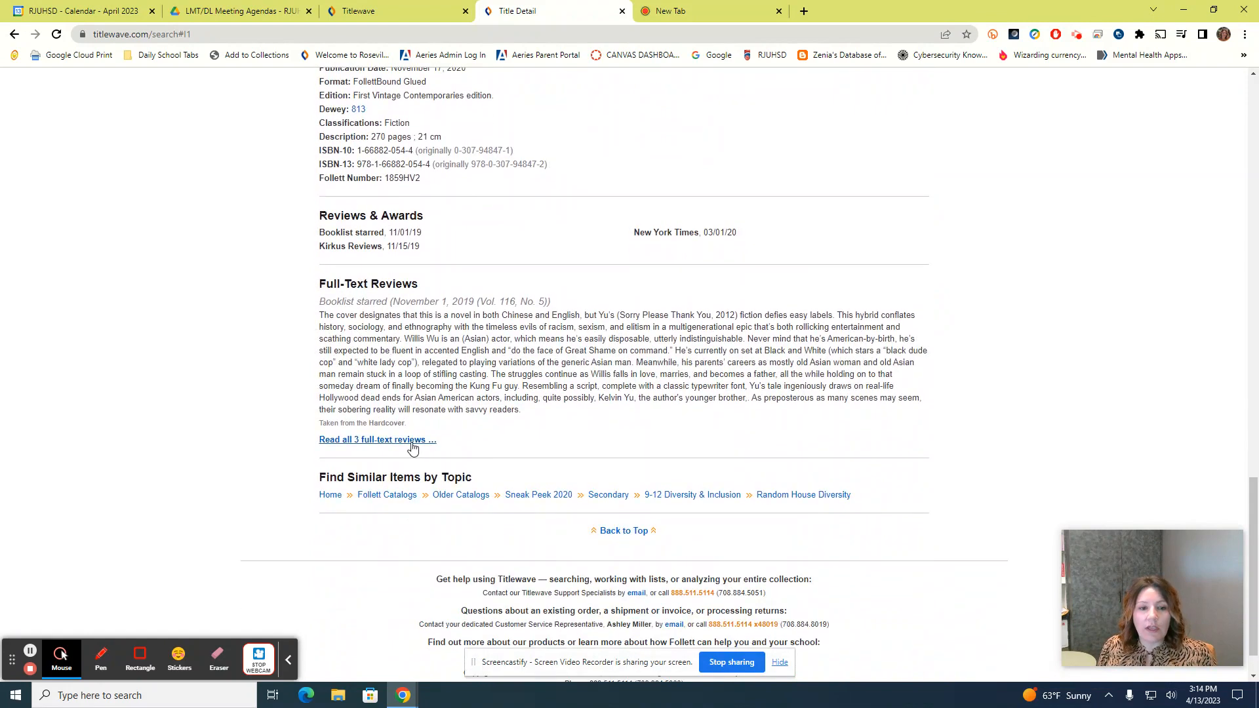
pyautogui.click(410, 441)
pyautogui.scroll(-3, 410, 443)
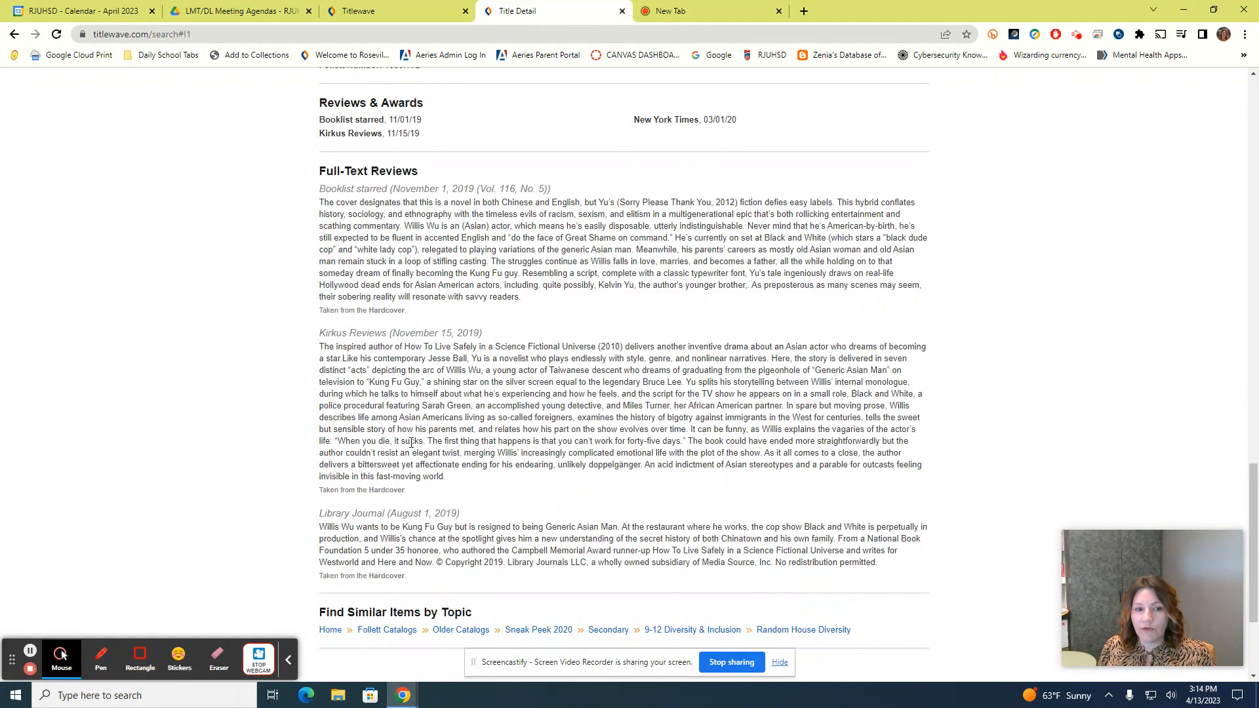
pyautogui.scroll(1, 410, 443)
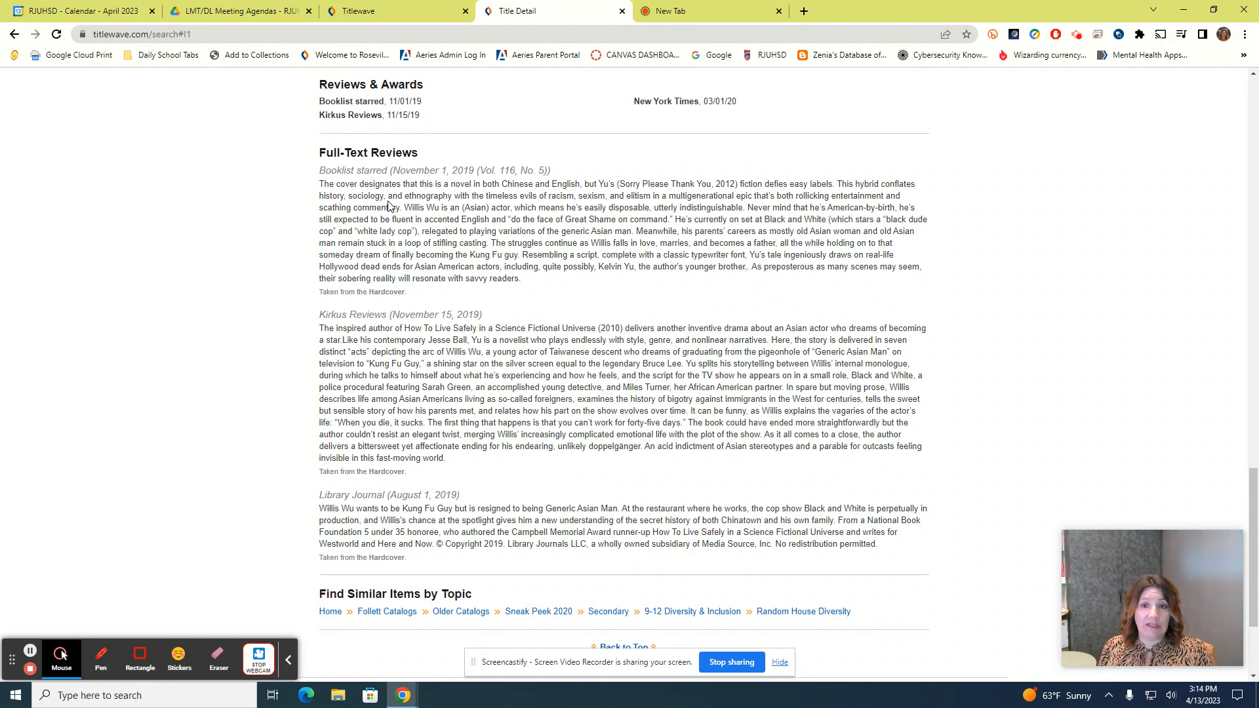
pyautogui.scroll(5, 308, 370)
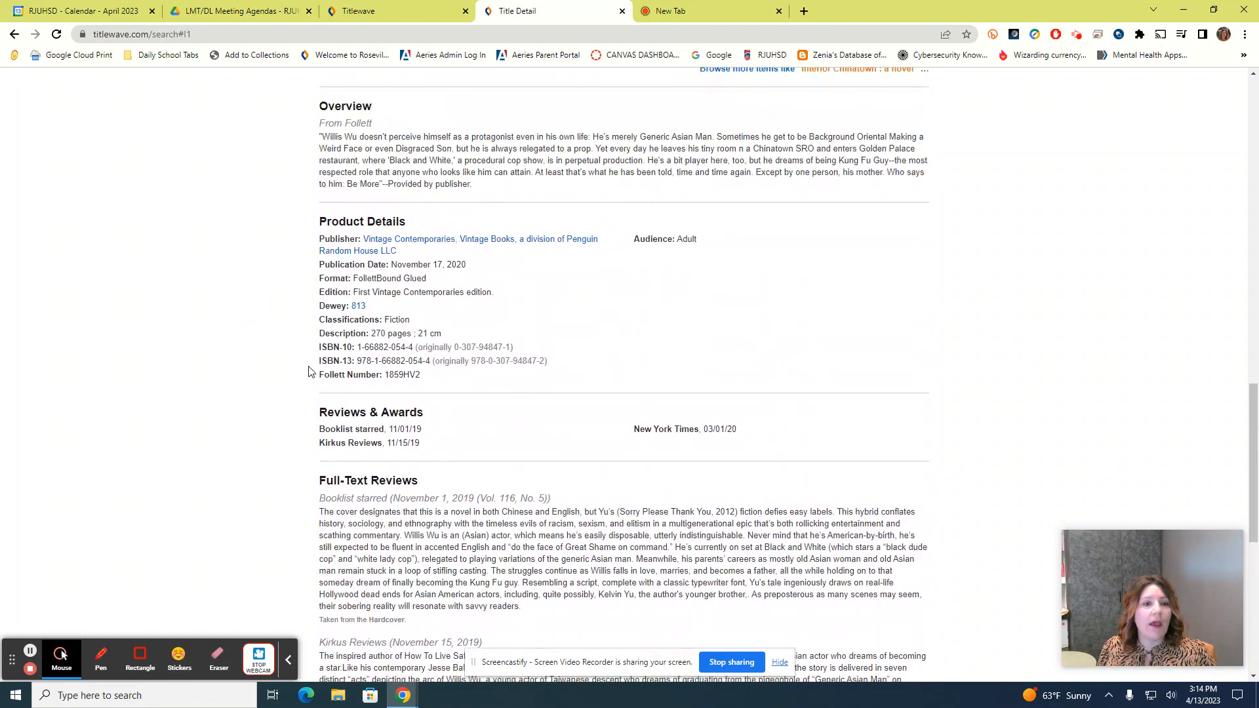
pyautogui.scroll(5, 308, 371)
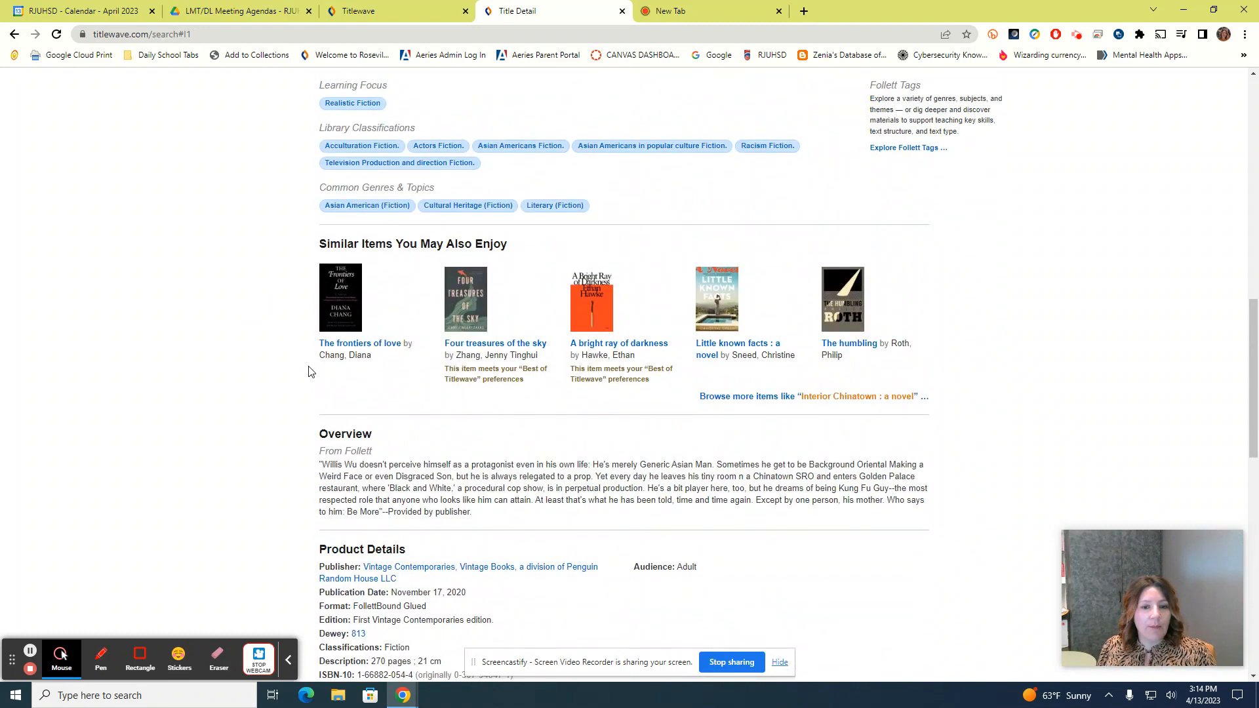
pyautogui.scroll(1, 311, 371)
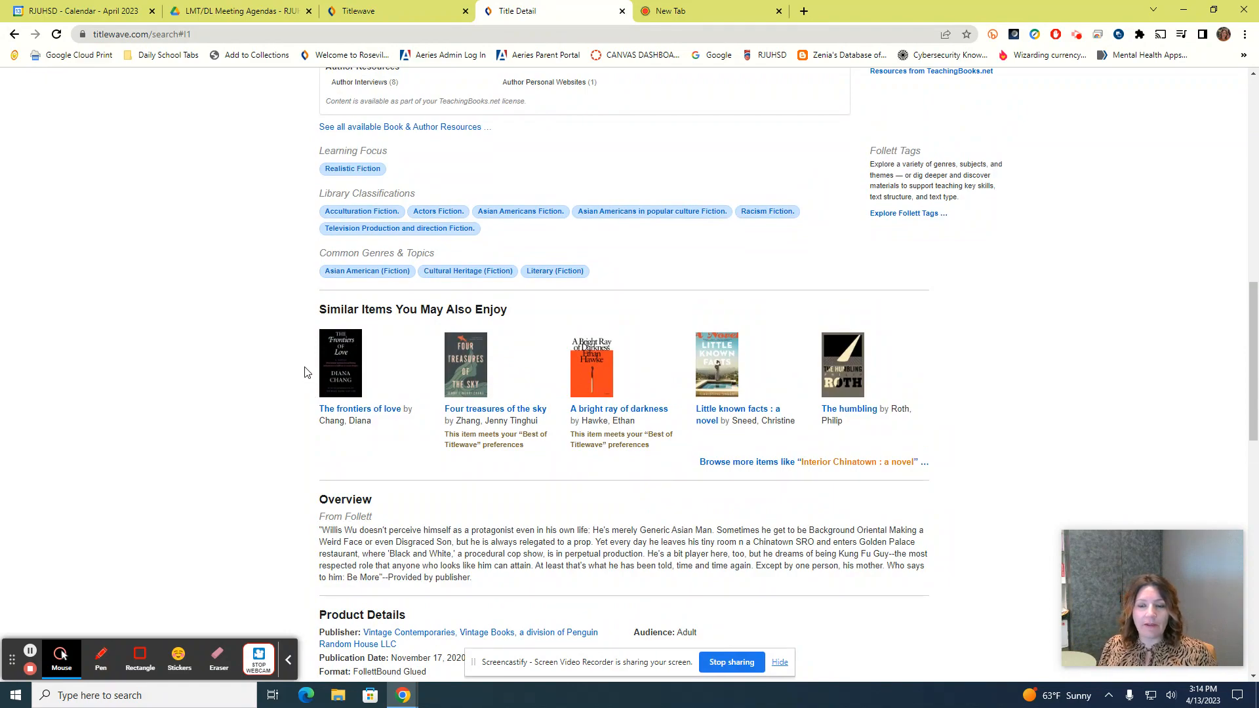
pyautogui.scroll(-12, 304, 372)
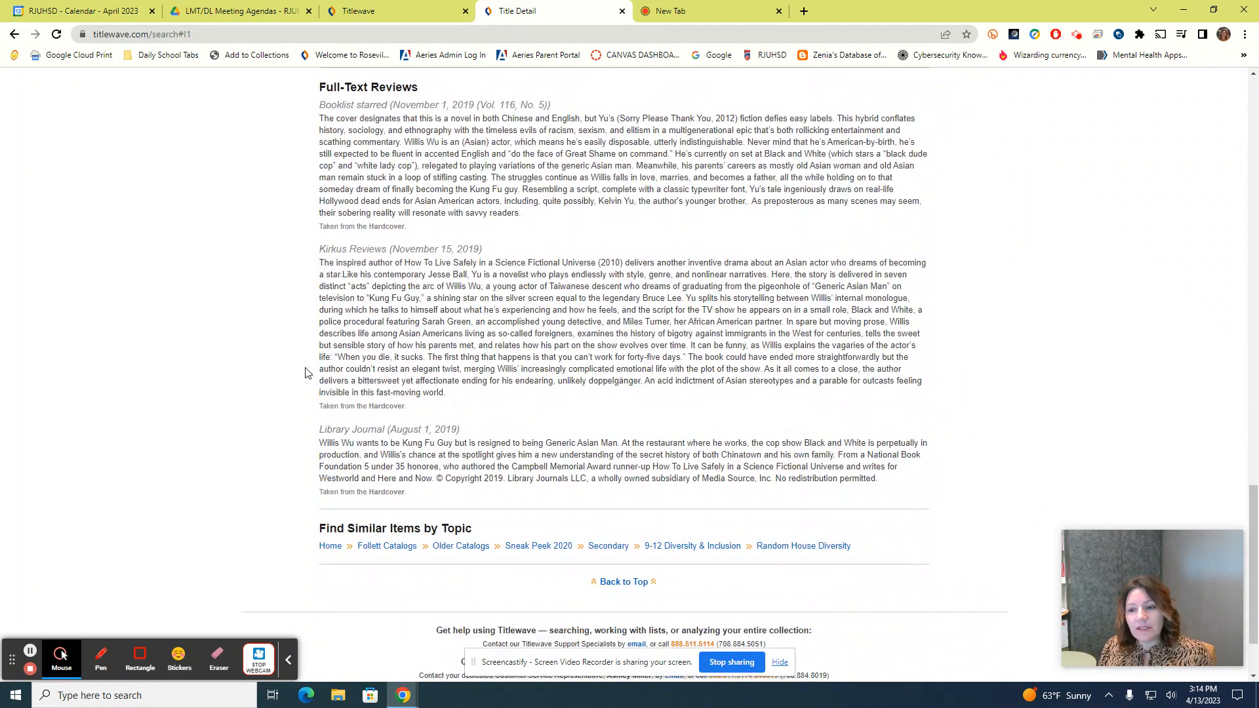
pyautogui.scroll(9, 305, 372)
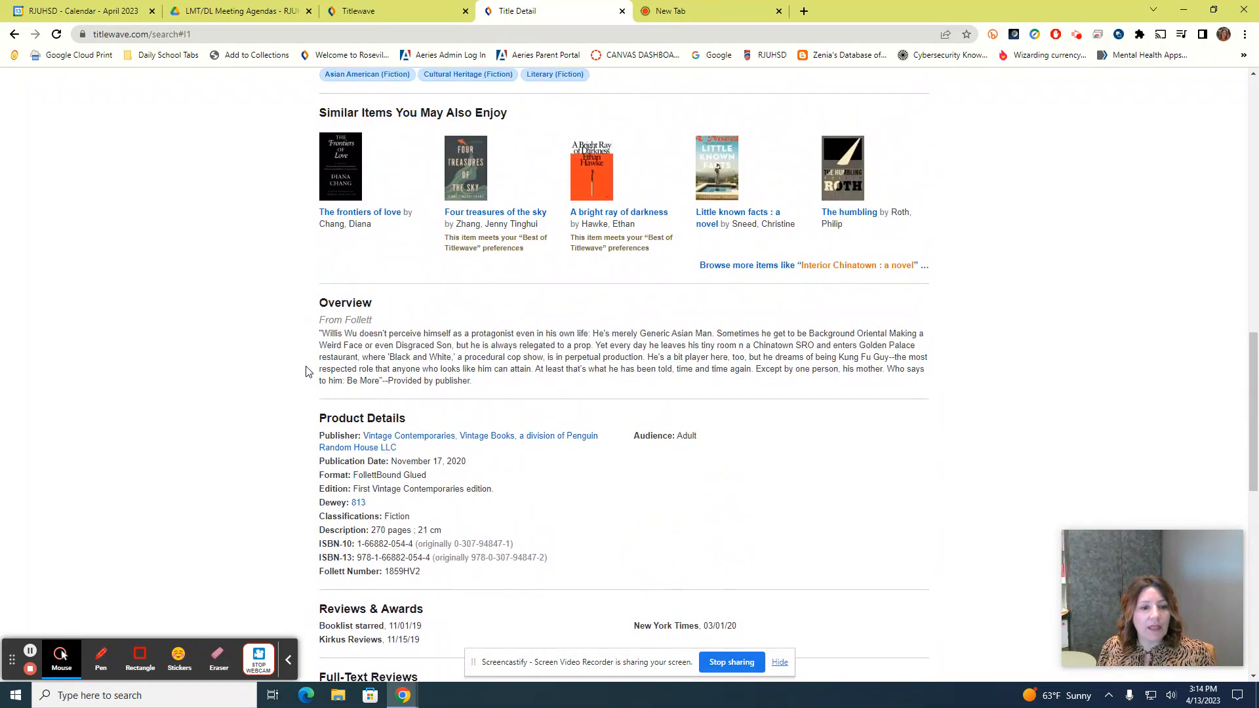
pyautogui.scroll(2, 306, 374)
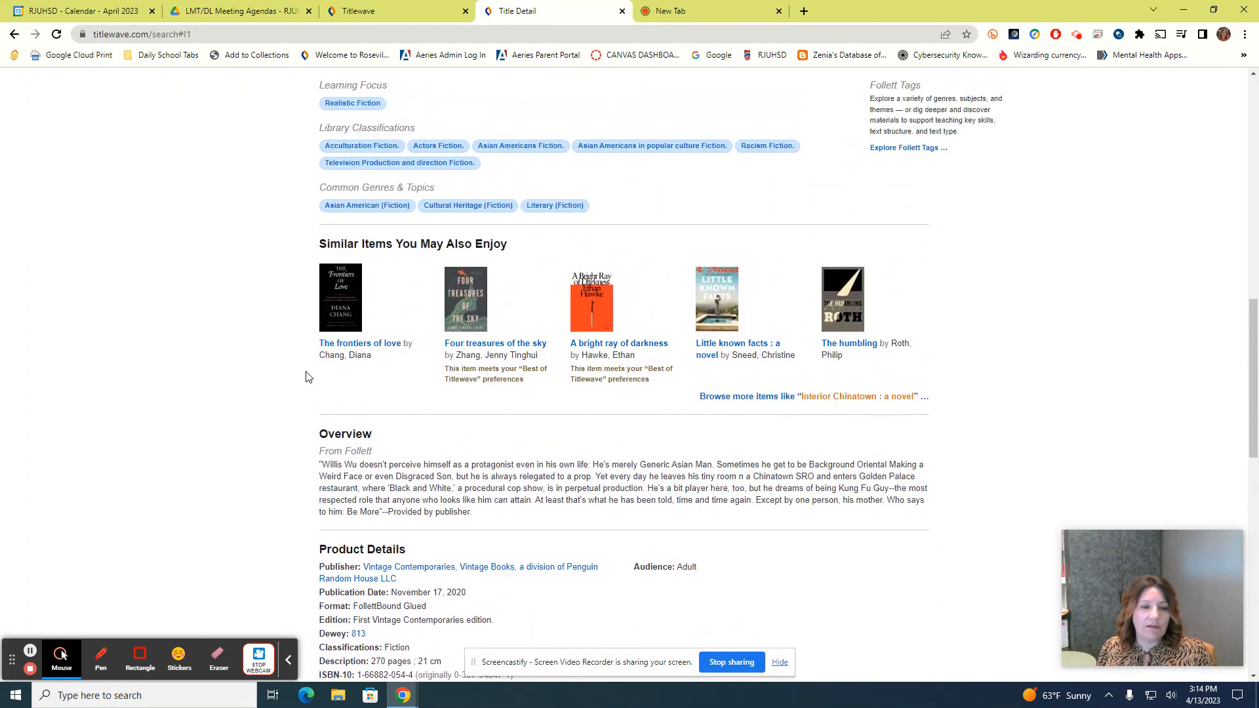
pyautogui.scroll(-2, 306, 374)
pyautogui.scroll(4, 309, 382)
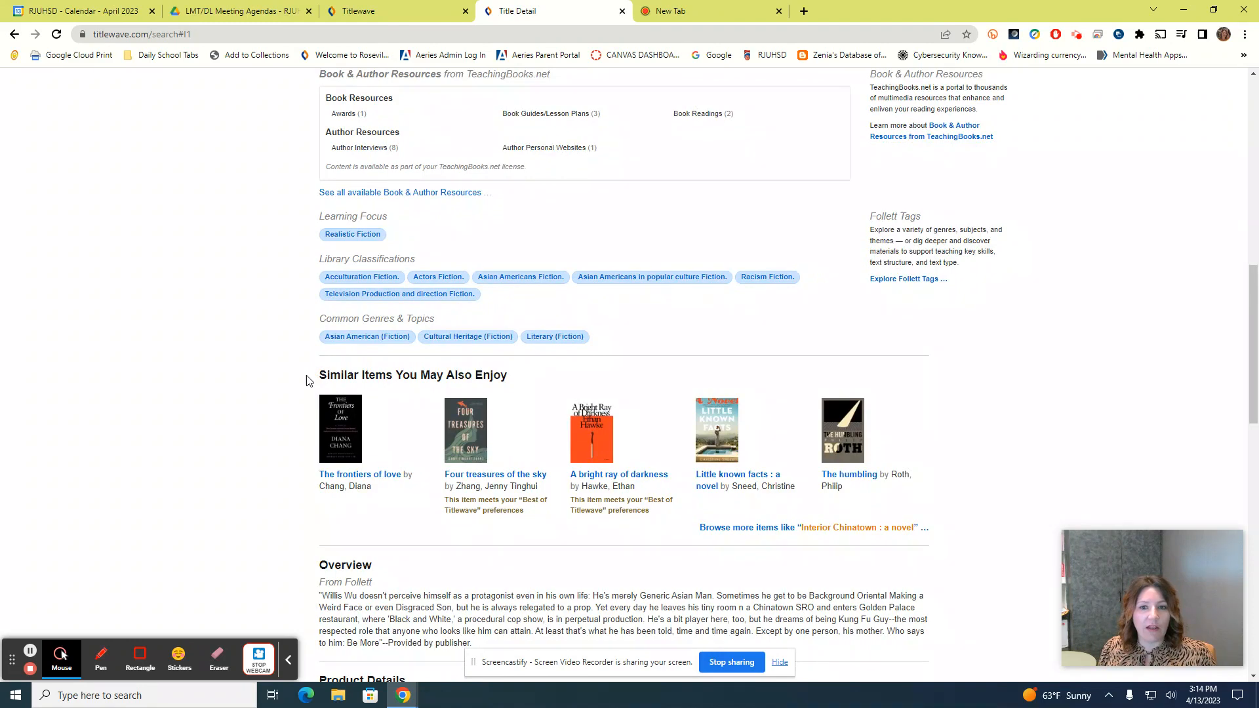
pyautogui.scroll(5, 307, 379)
pyautogui.scroll(-4, 308, 384)
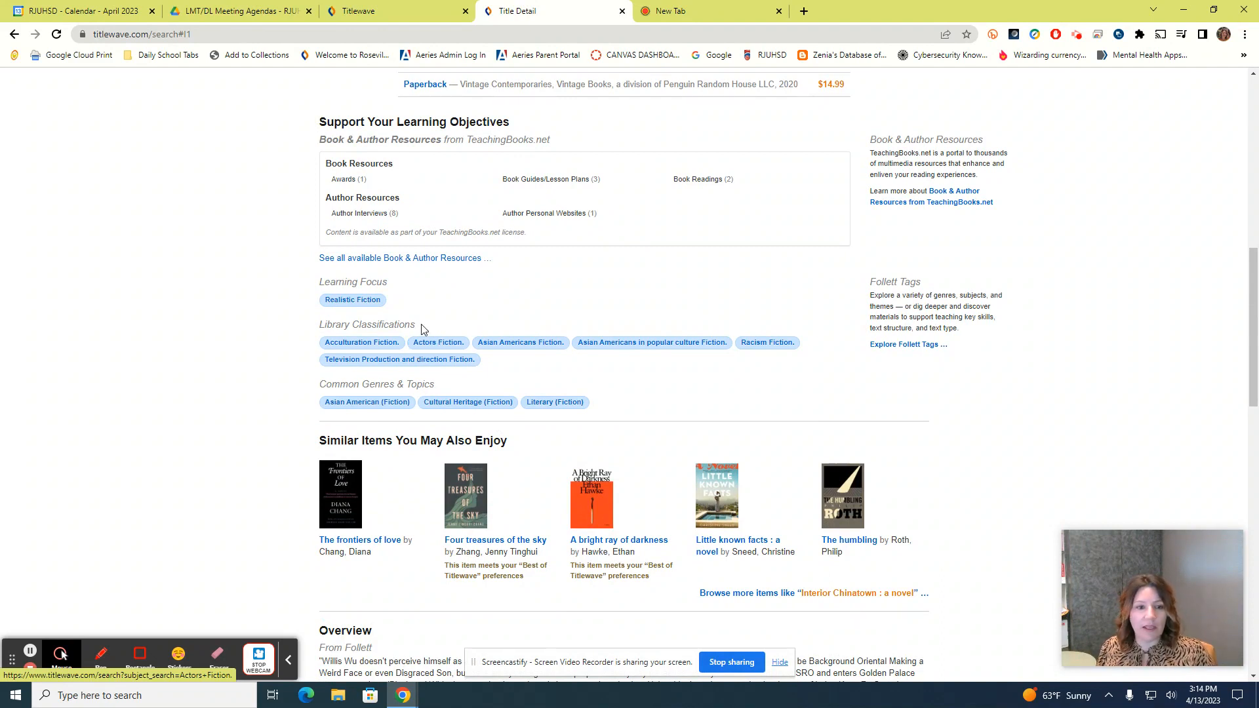
# Open the 'Asian American (Fiction)' tag results and narrow them to Tagalog under More languages
pyautogui.click(344, 409)
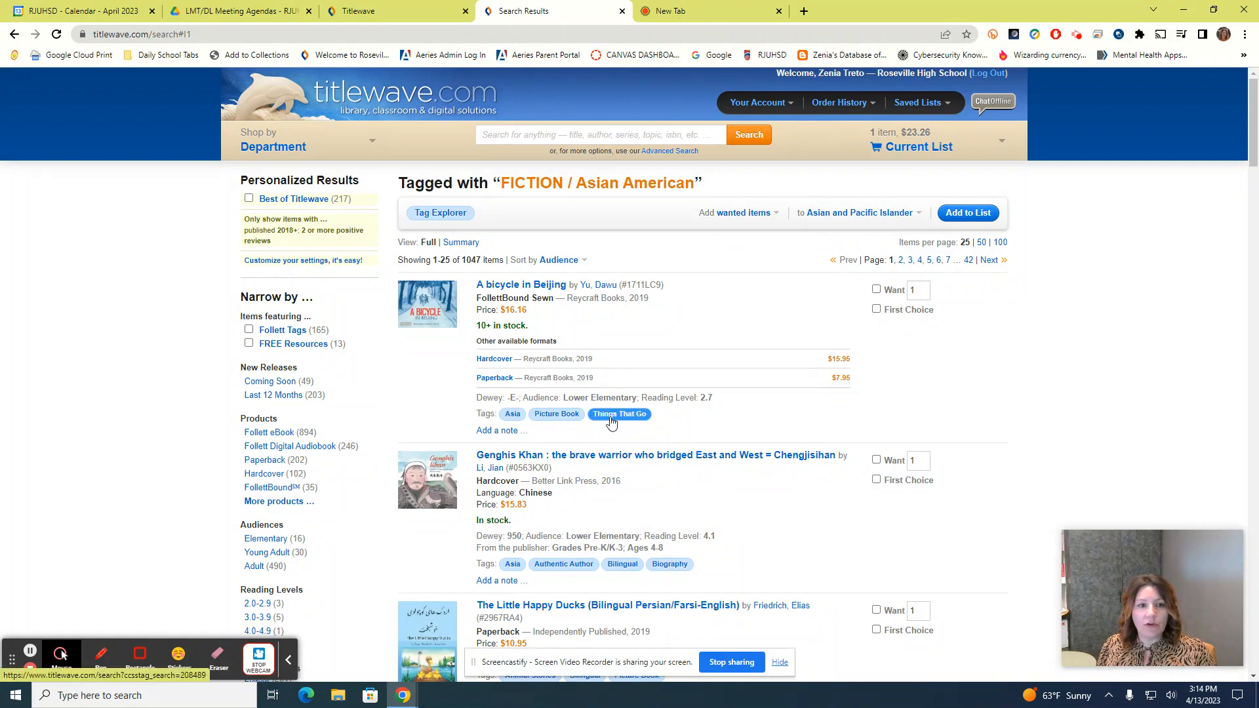
pyautogui.scroll(-2, 611, 422)
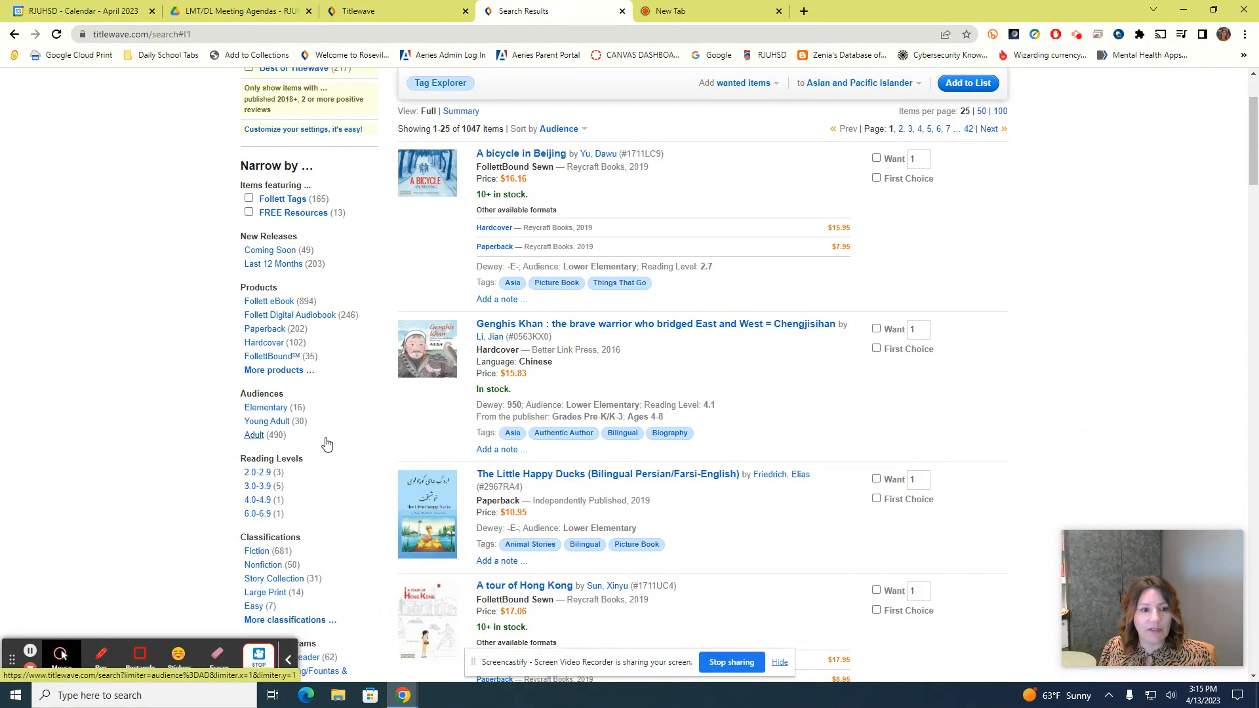
pyautogui.scroll(-1, 324, 441)
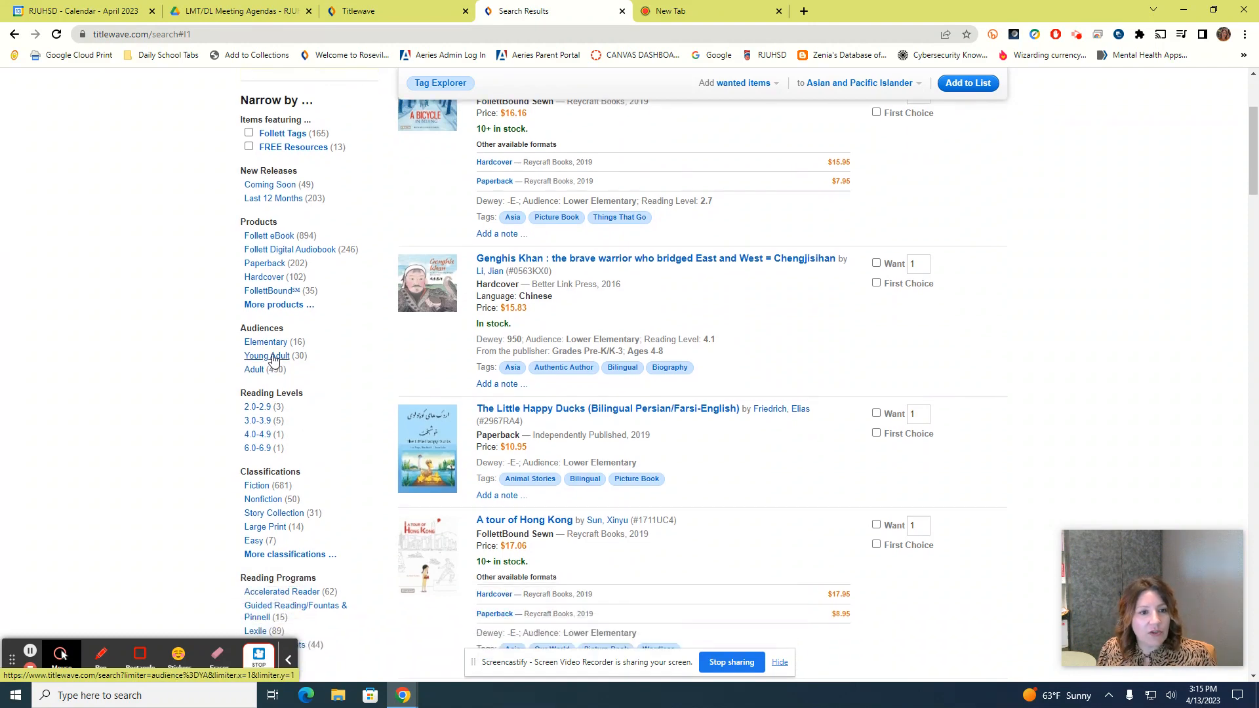
pyautogui.scroll(-3, 274, 360)
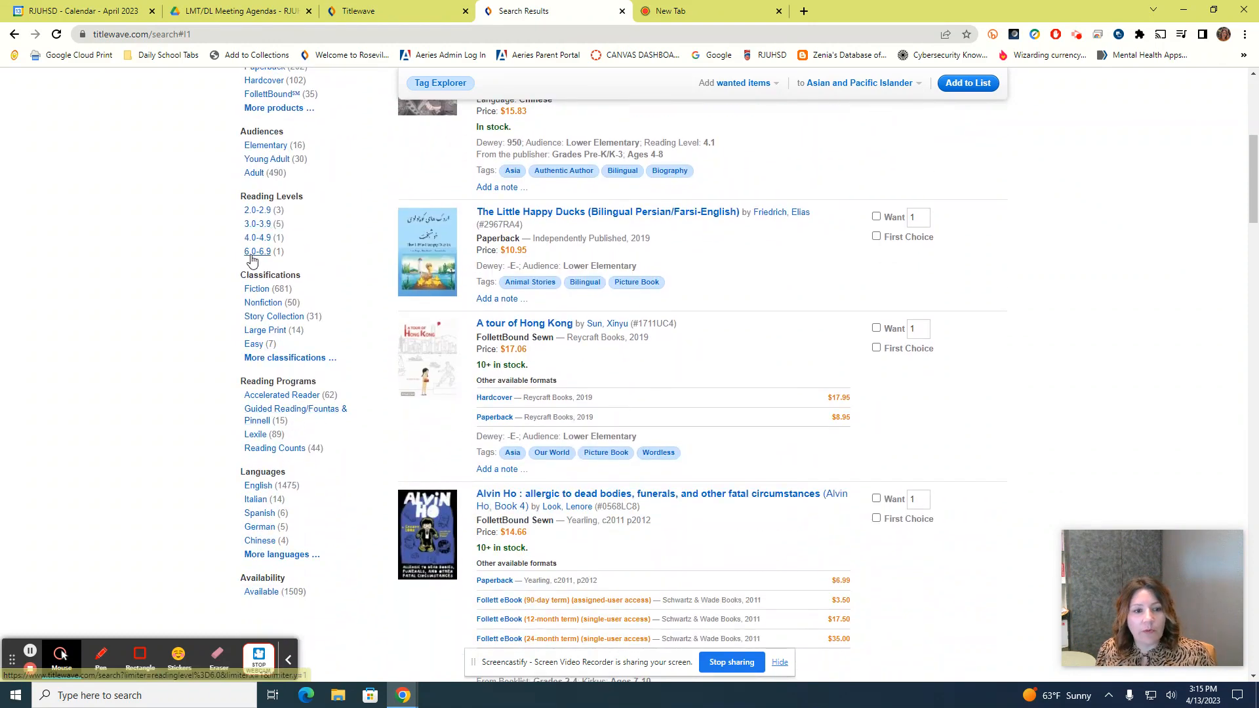
pyautogui.scroll(-2, 306, 508)
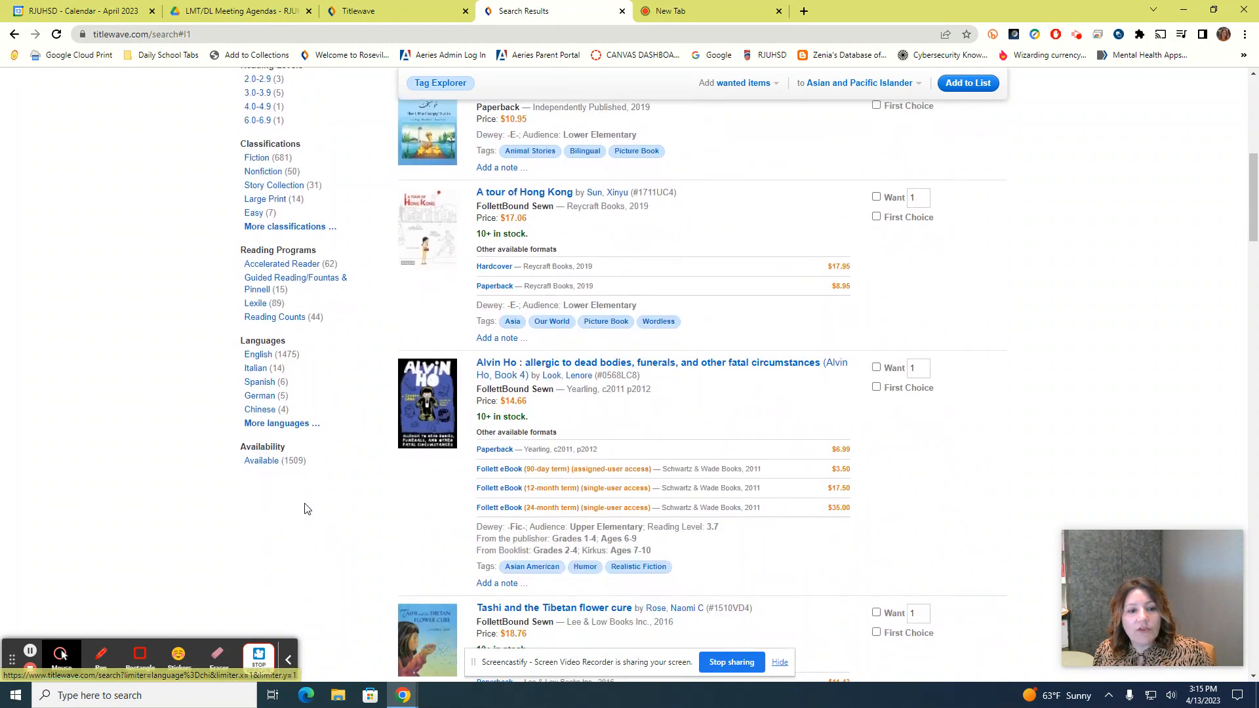
pyautogui.click(258, 427)
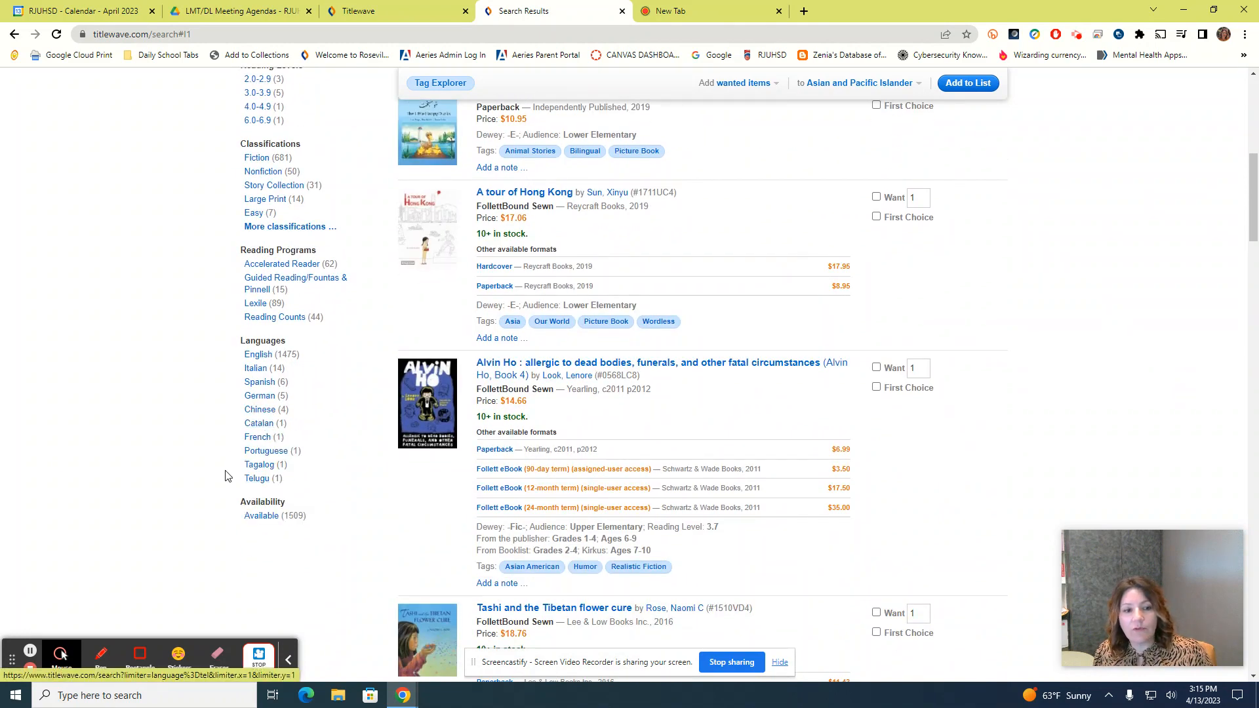
pyautogui.click(260, 466)
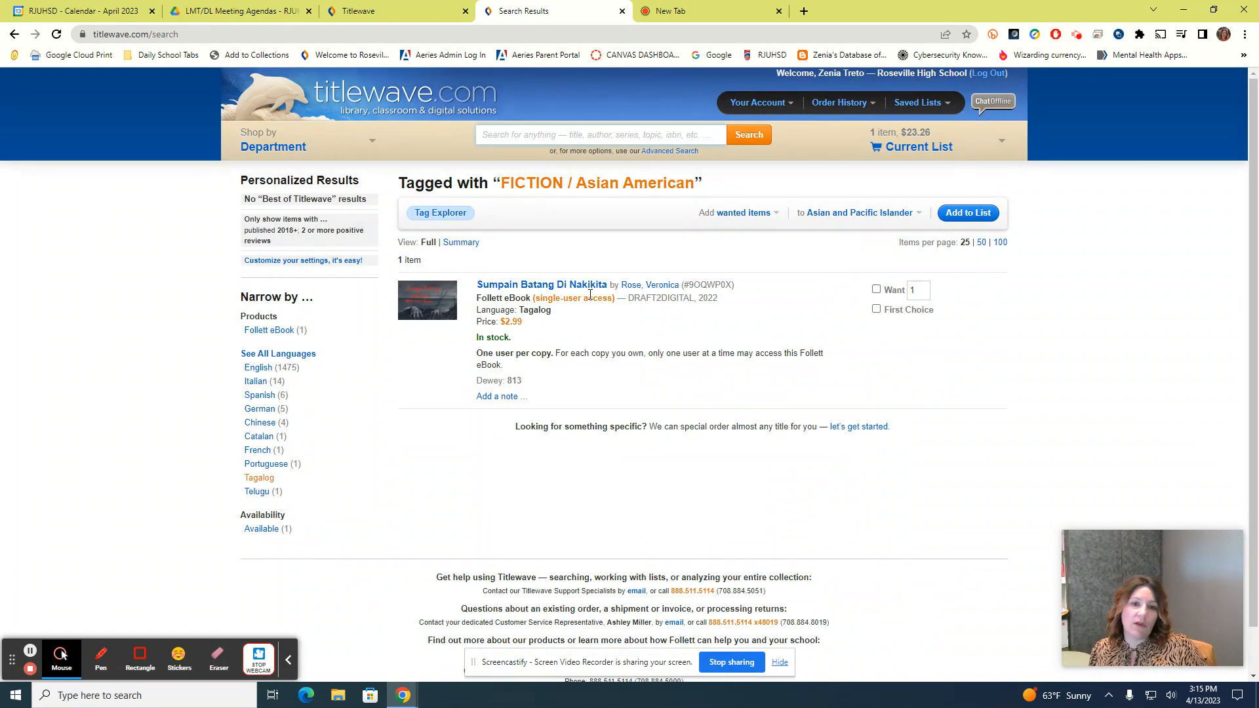
# Filter to Spanish, mark 'Locos, ricos y asiaticos' as Want, and add it to Asian and Pacific Islander
pyautogui.click(267, 398)
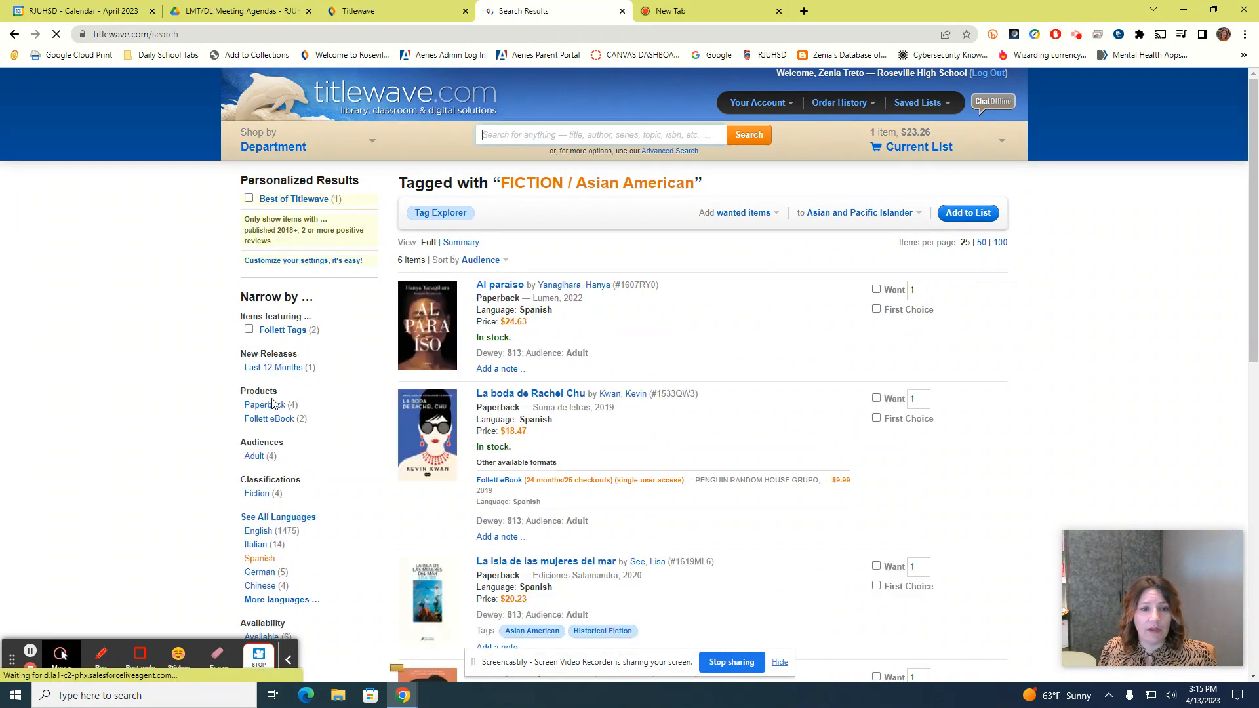
pyautogui.scroll(-2, 624, 458)
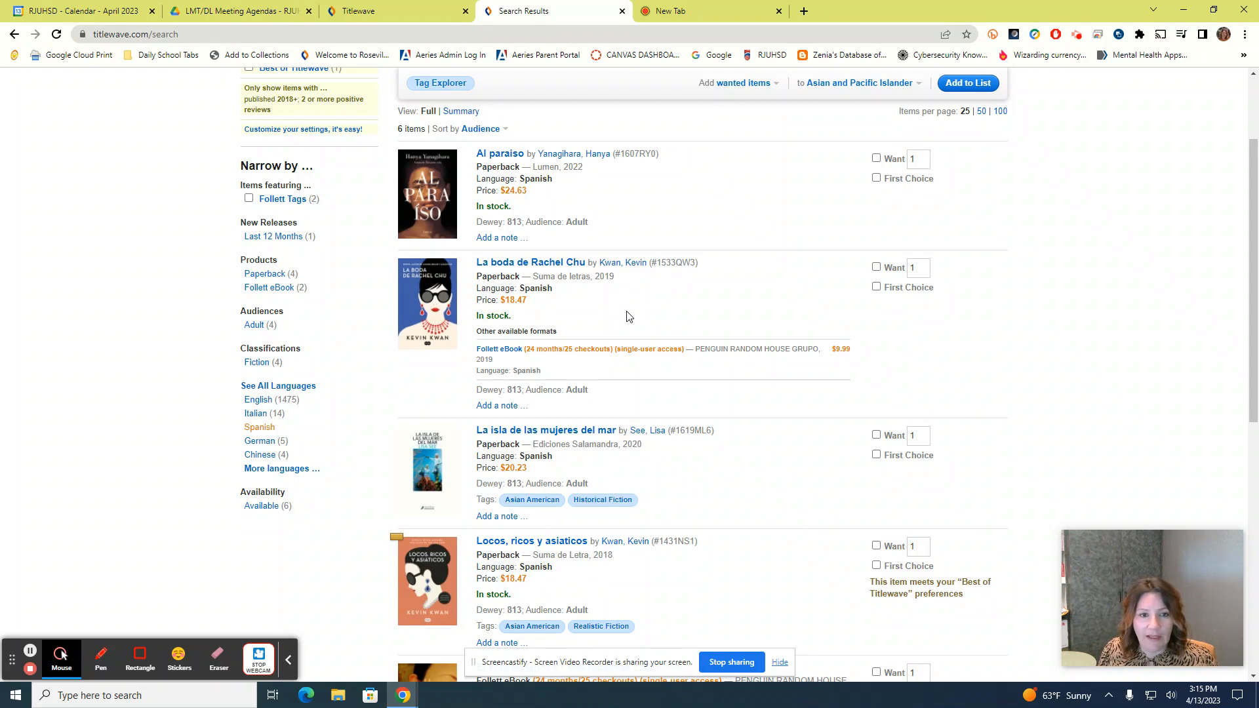
pyautogui.scroll(-3, 630, 317)
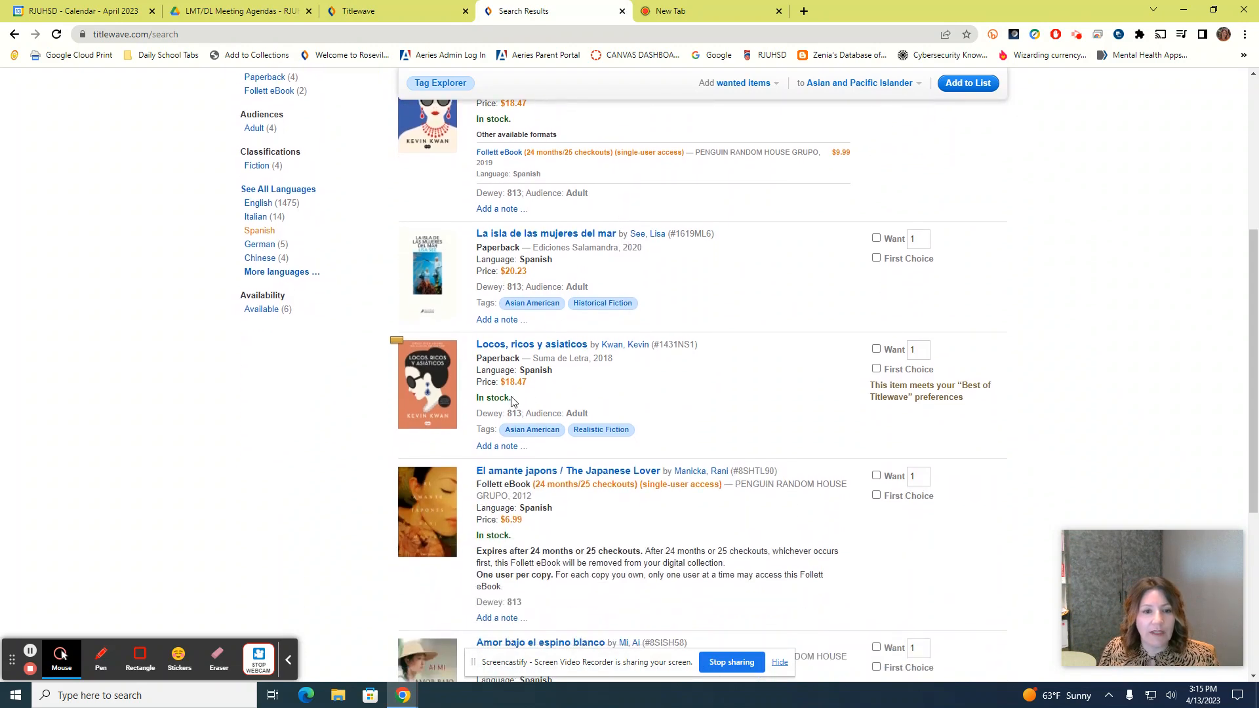
pyautogui.scroll(-2, 557, 388)
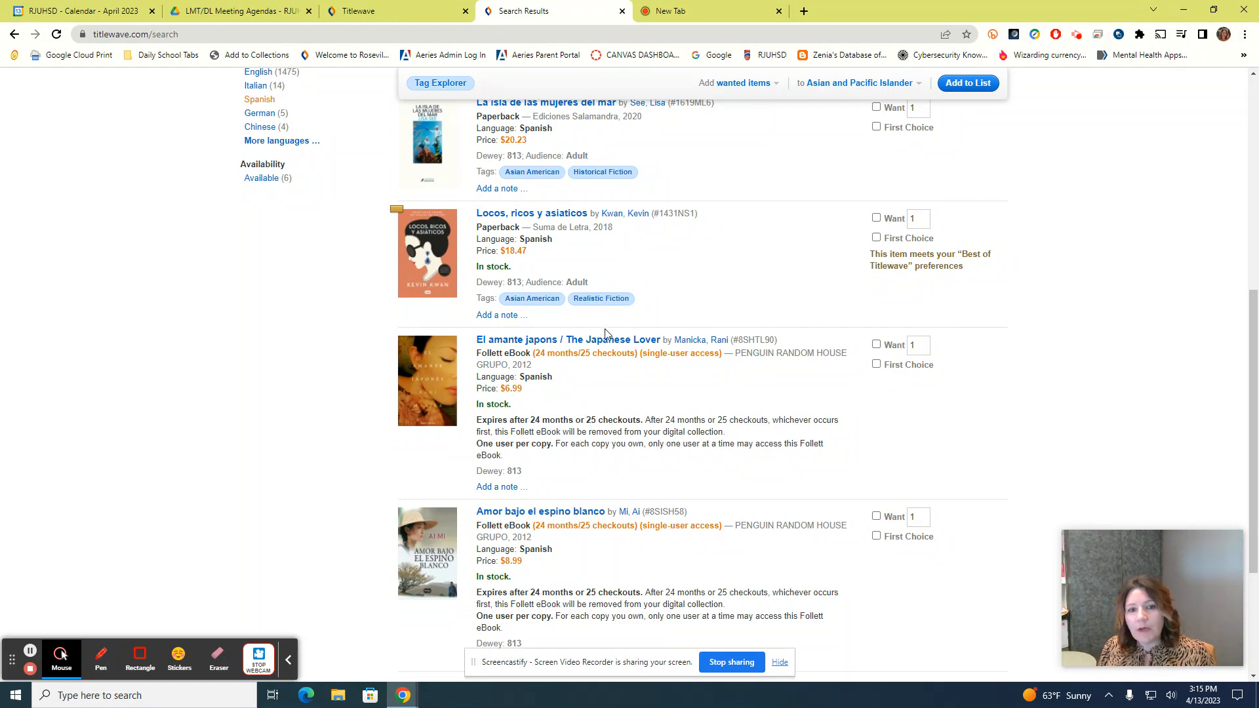
pyautogui.click(876, 219)
pyautogui.scroll(2, 824, 319)
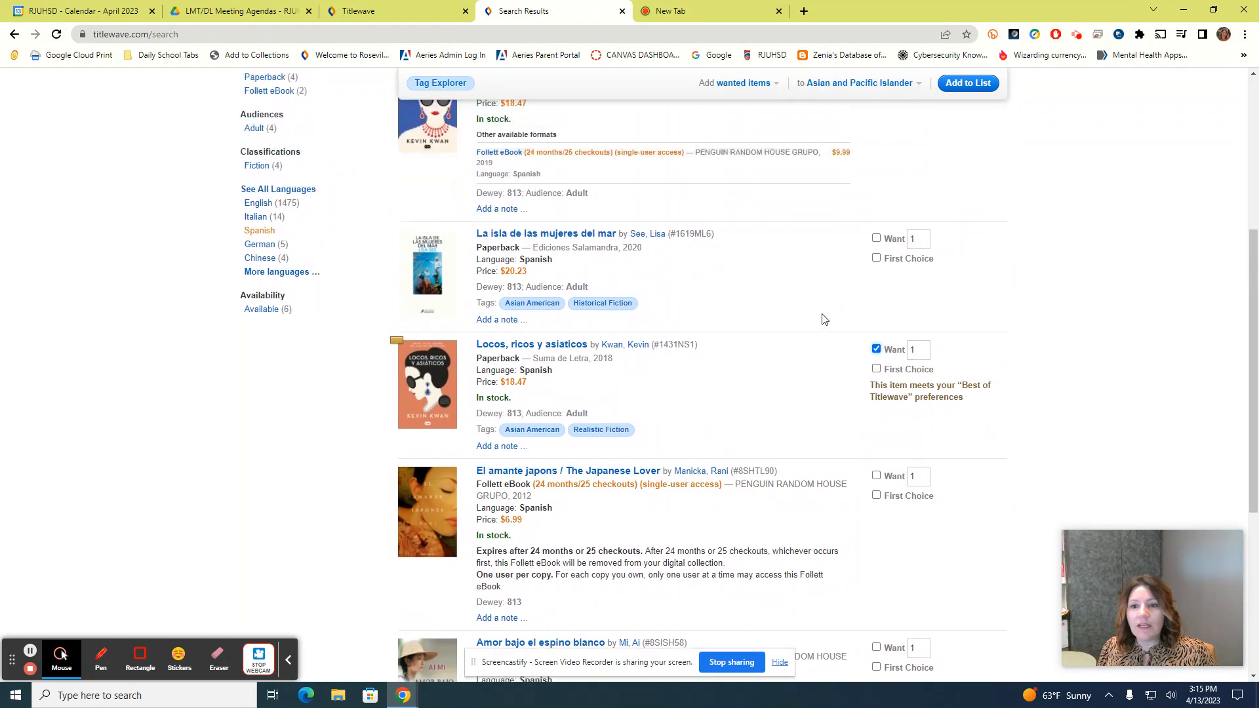
pyautogui.scroll(3, 824, 319)
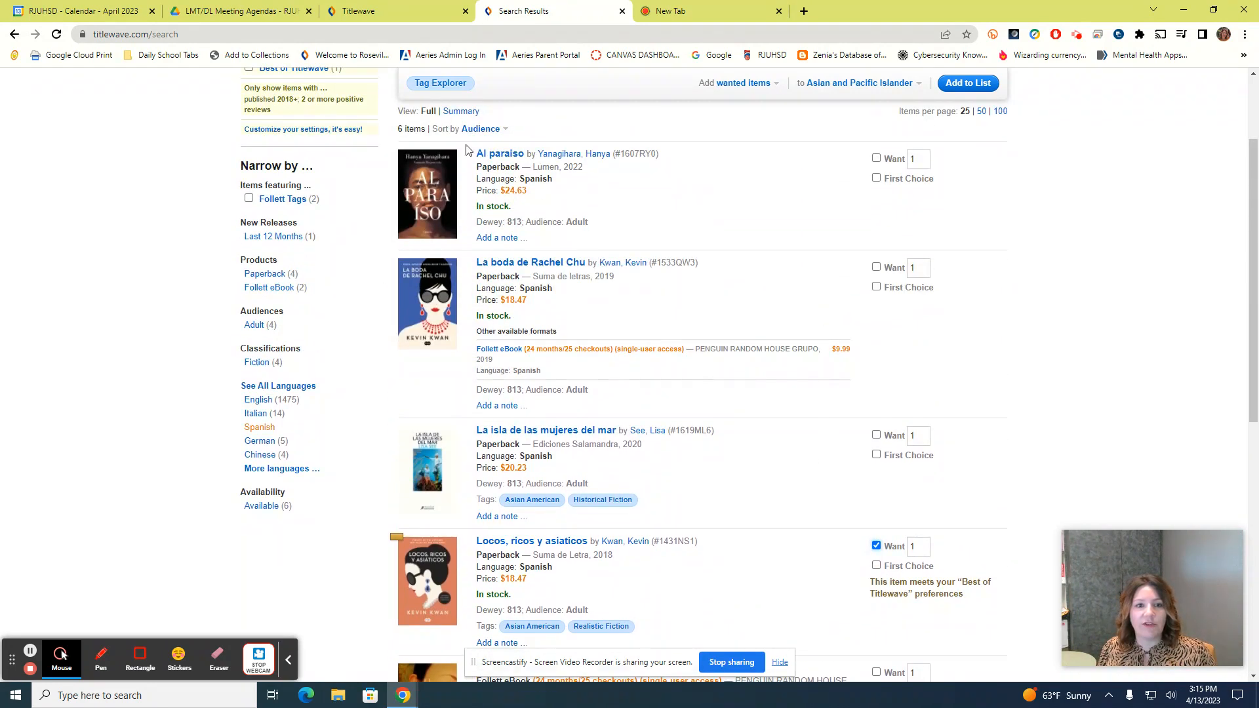
pyautogui.click(964, 83)
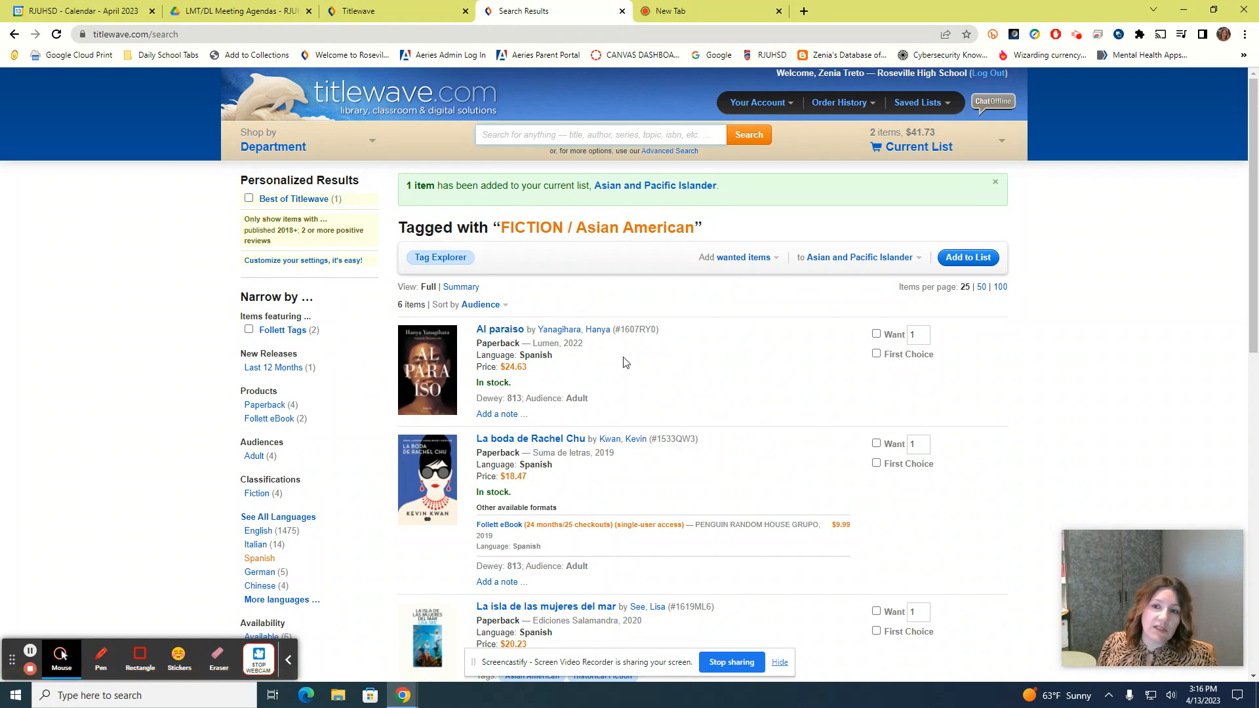
# Search 'joy luck club' and add The Joy Luck Club (FollettBound, $24.16) to the wishlist
pyautogui.scroll(-2, 624, 365)
pyautogui.scroll(2, 626, 368)
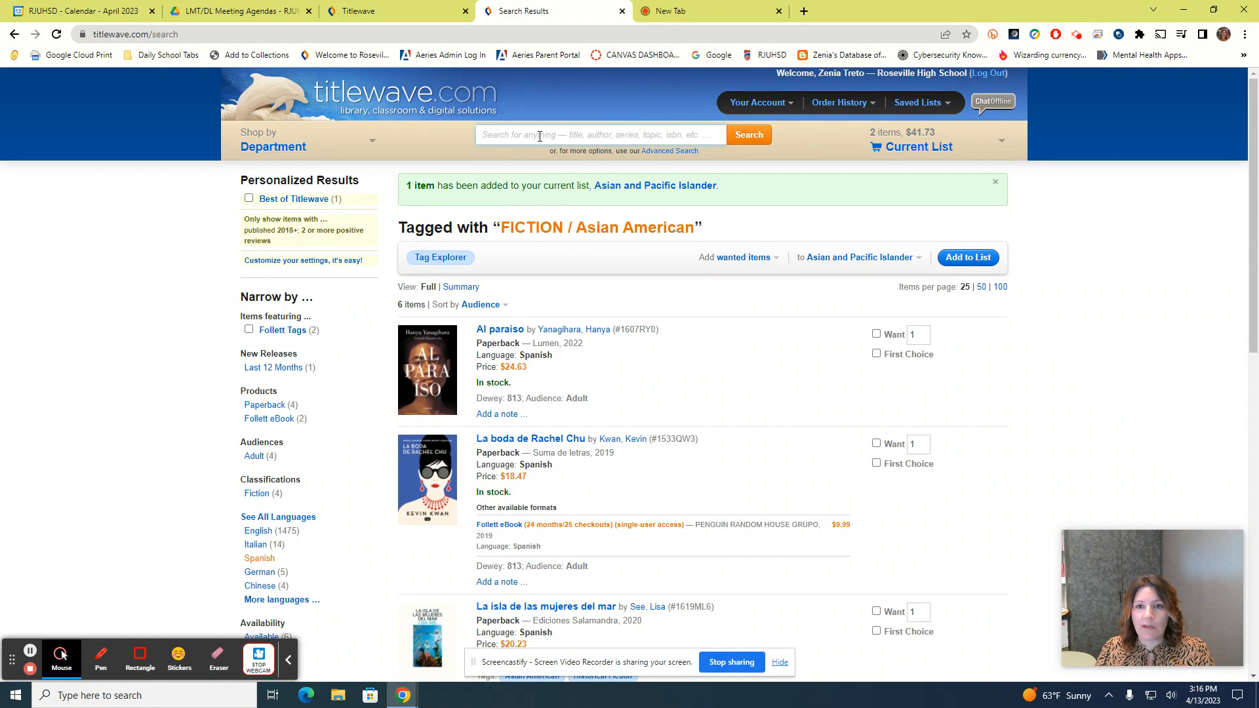
pyautogui.write('j')
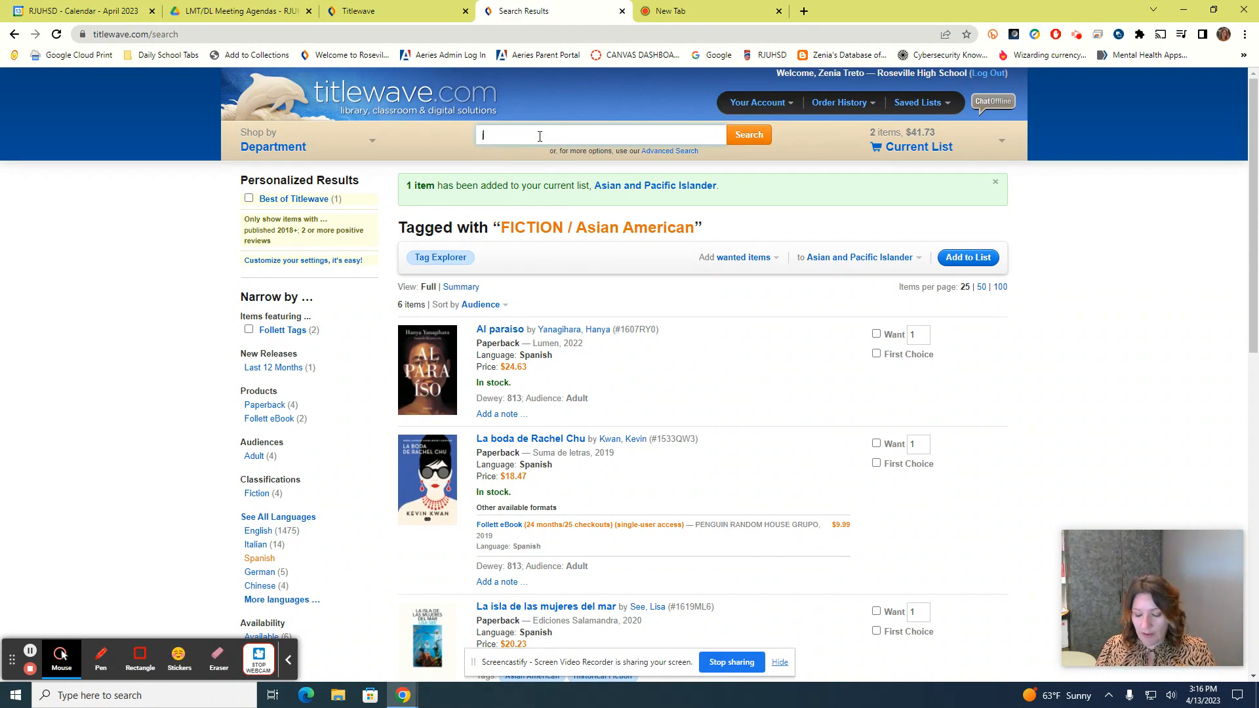
pyautogui.write('oy luck ')
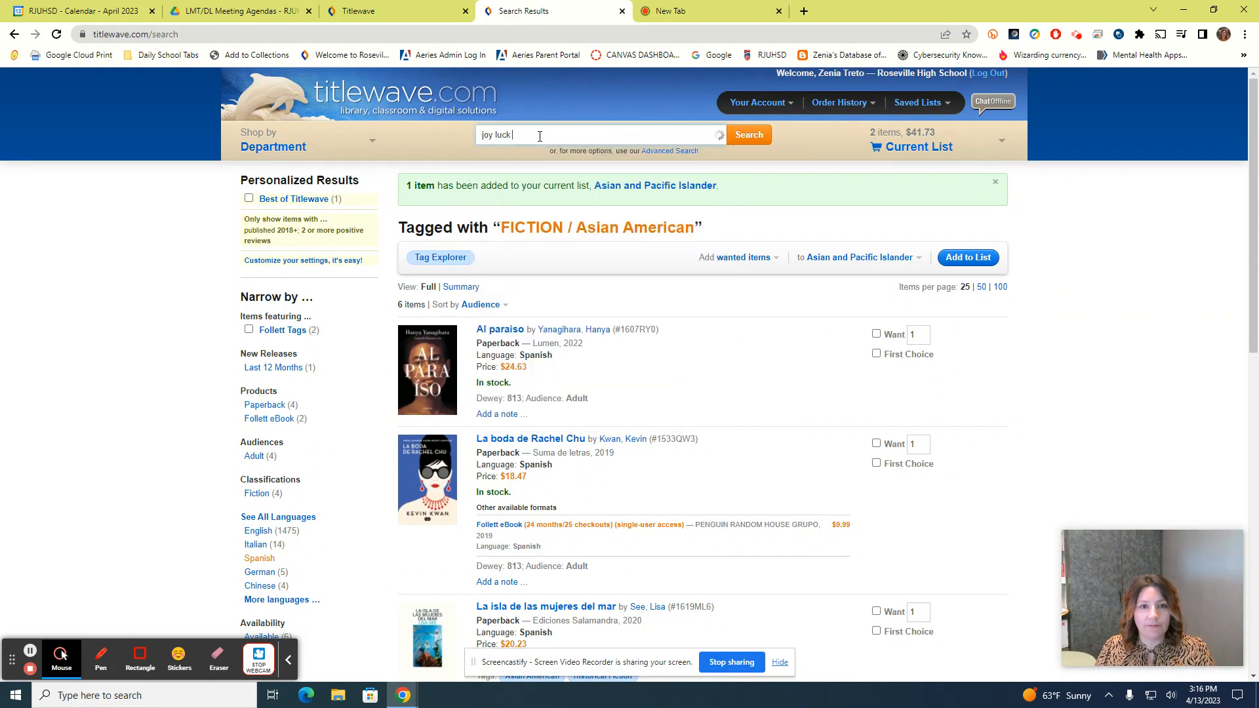
pyautogui.write('lclub')
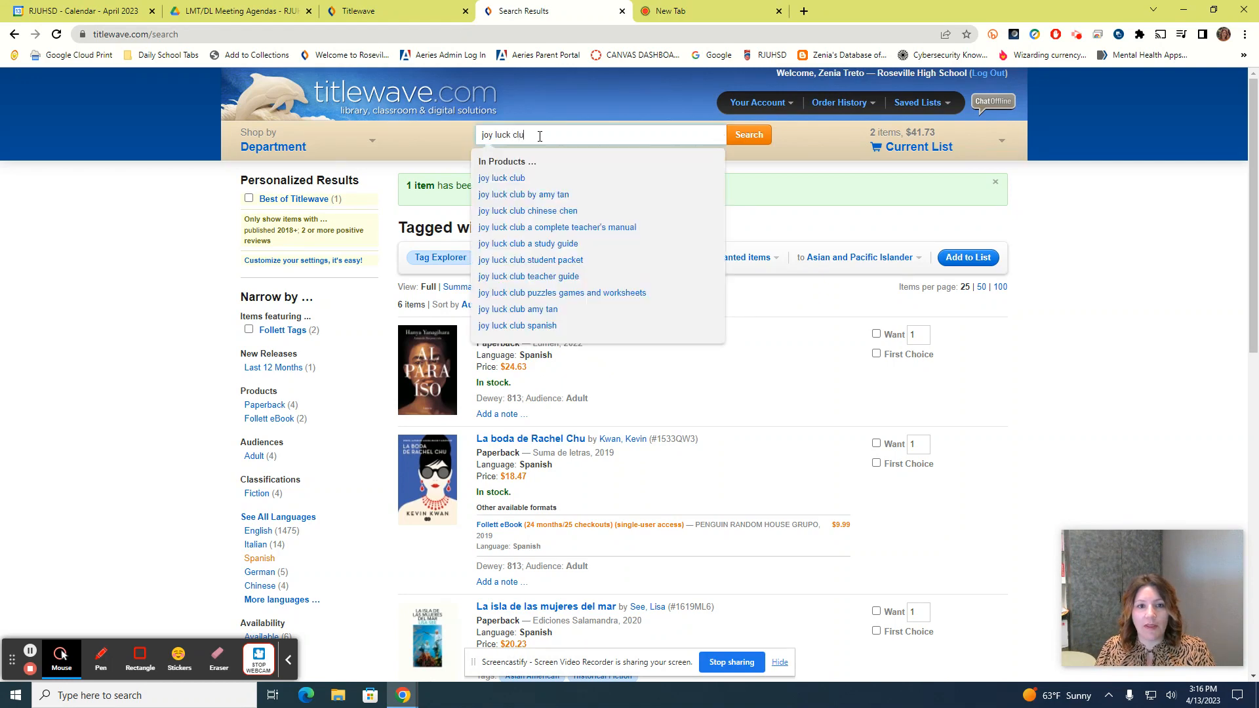
pyautogui.press('Return')
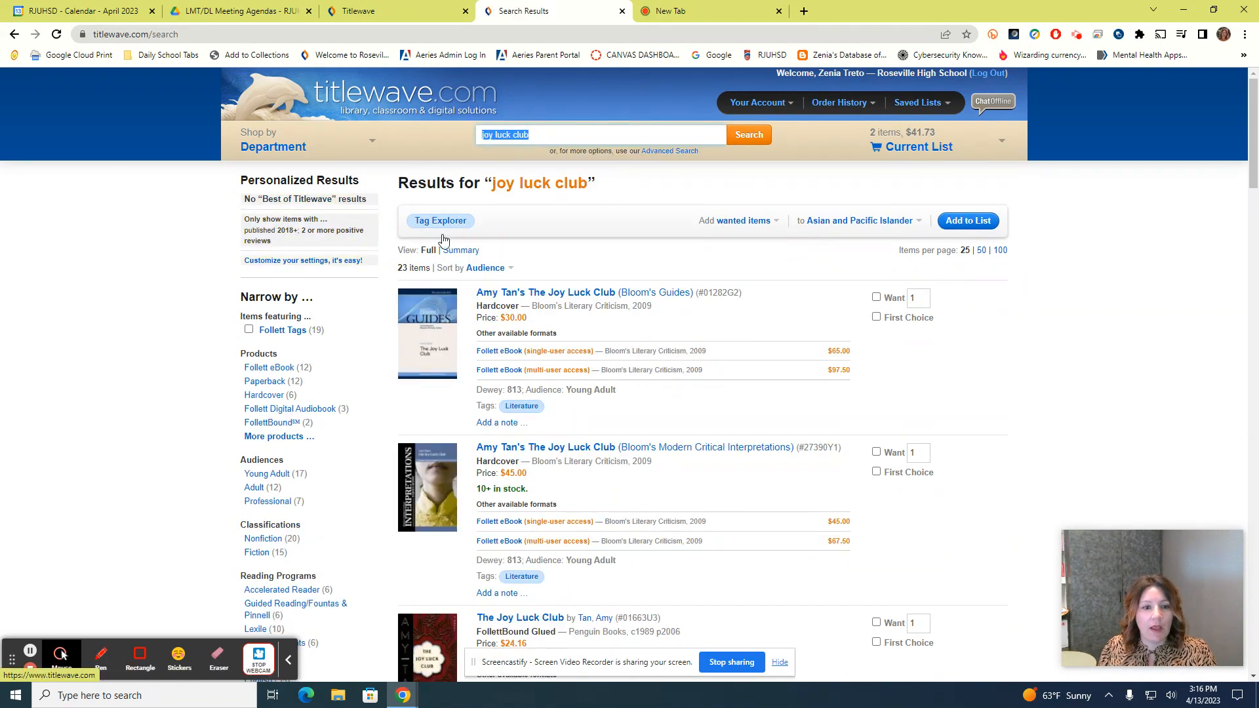
pyautogui.scroll(-3, 741, 435)
pyautogui.scroll(-3, 745, 438)
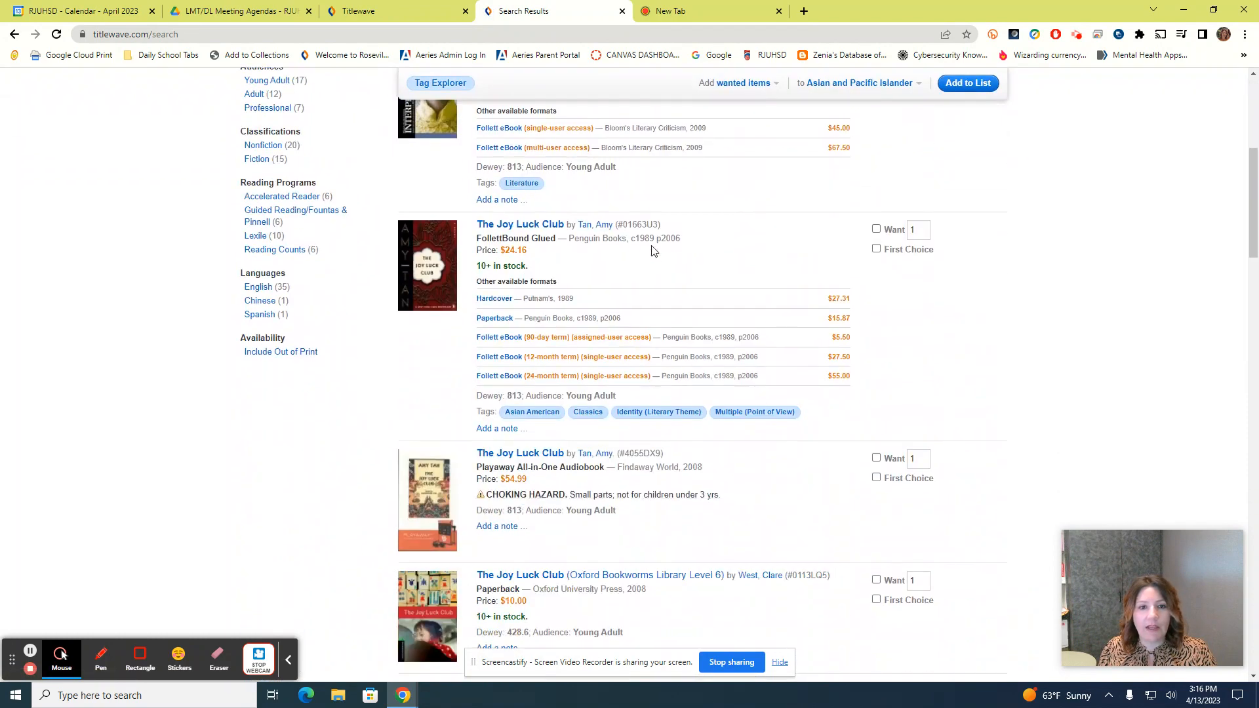
pyautogui.click(538, 230)
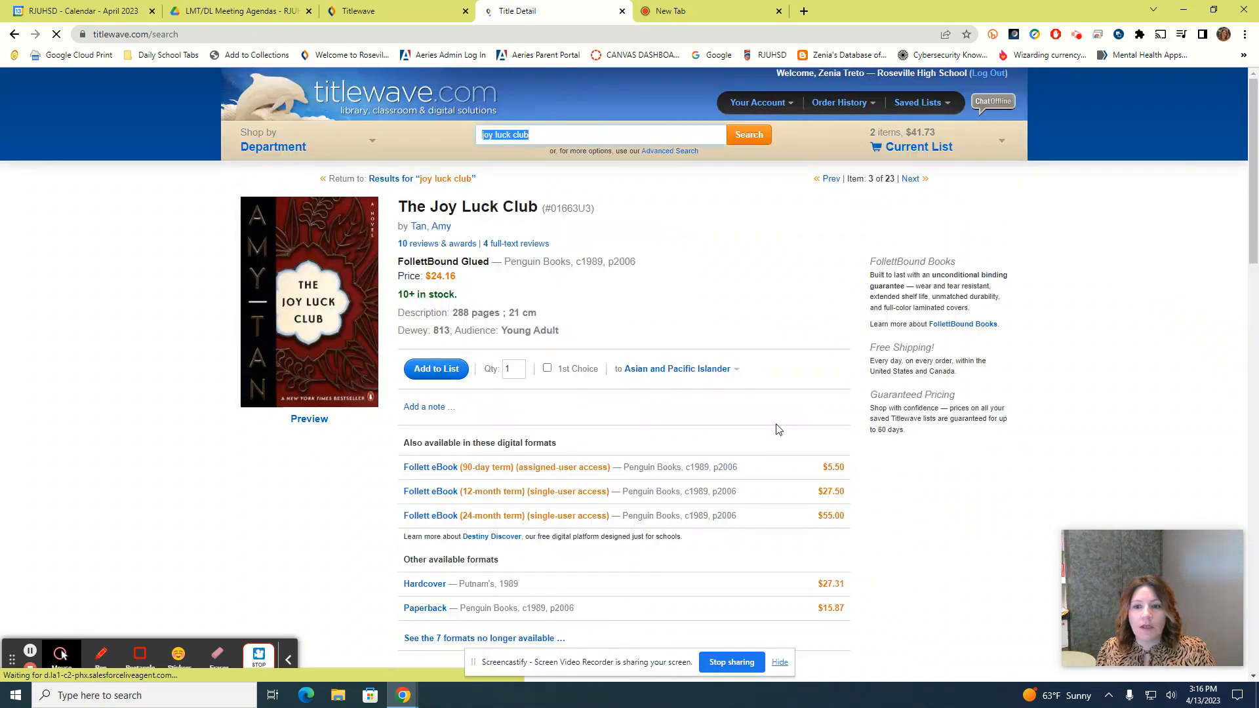
pyautogui.scroll(-5, 777, 430)
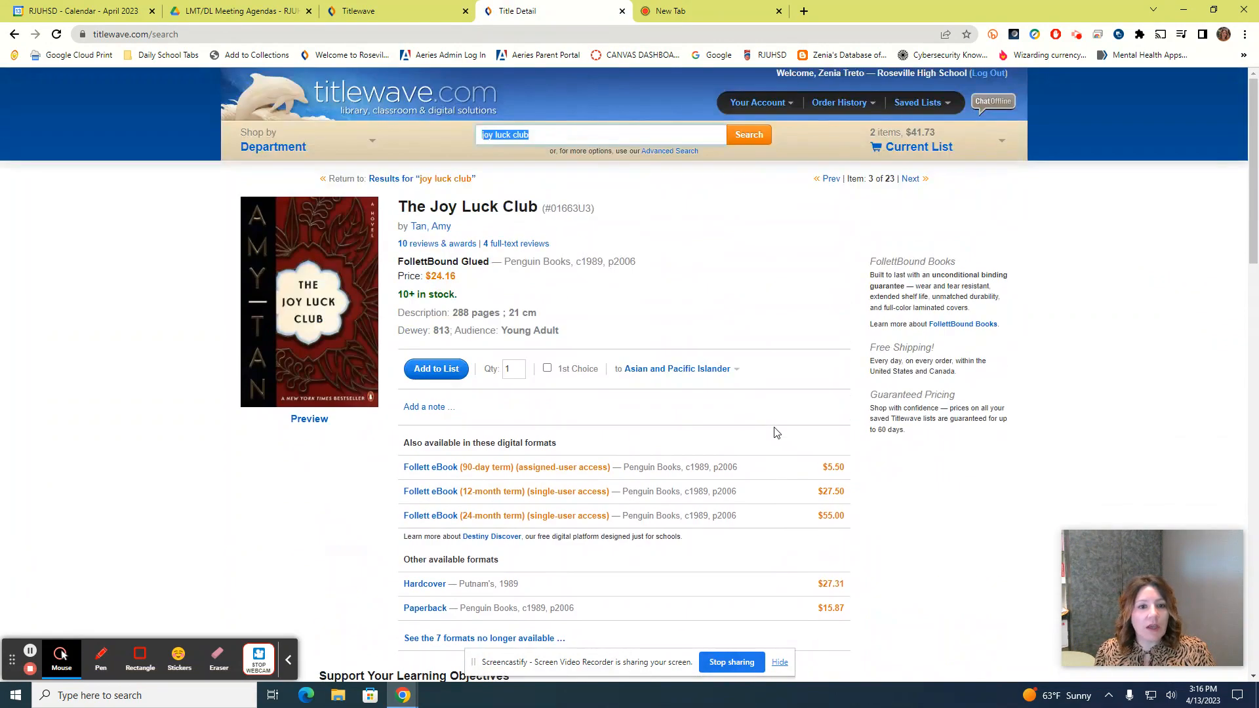
pyautogui.scroll(-3, 776, 433)
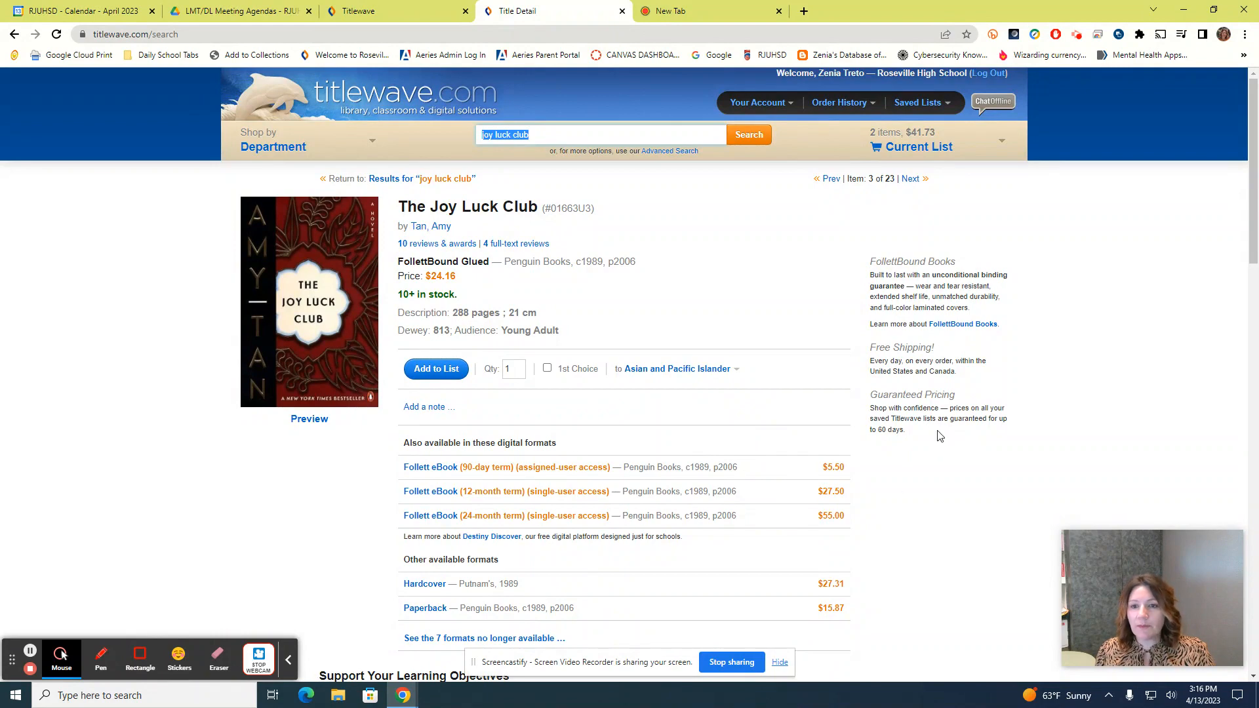
pyautogui.click(426, 373)
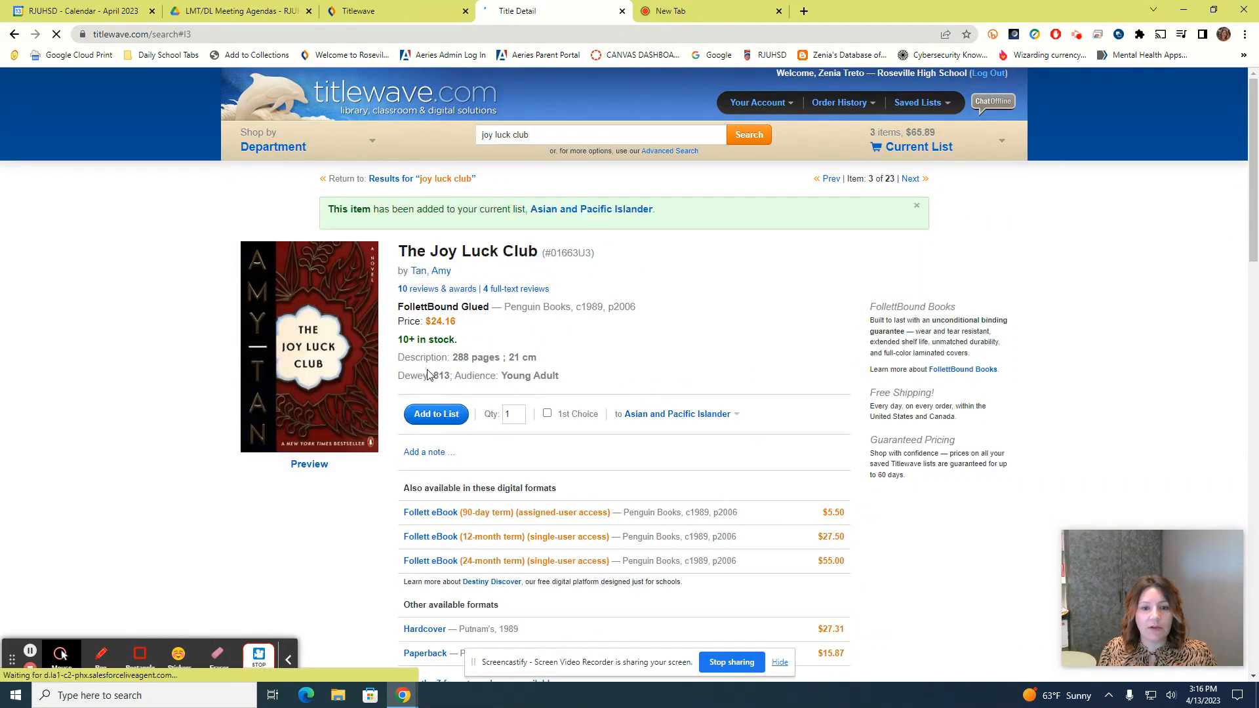
# Open the Asian and Pacific Islander list, review its 3 titles ($65.89), and bring up Tag Explorer
pyautogui.click(596, 211)
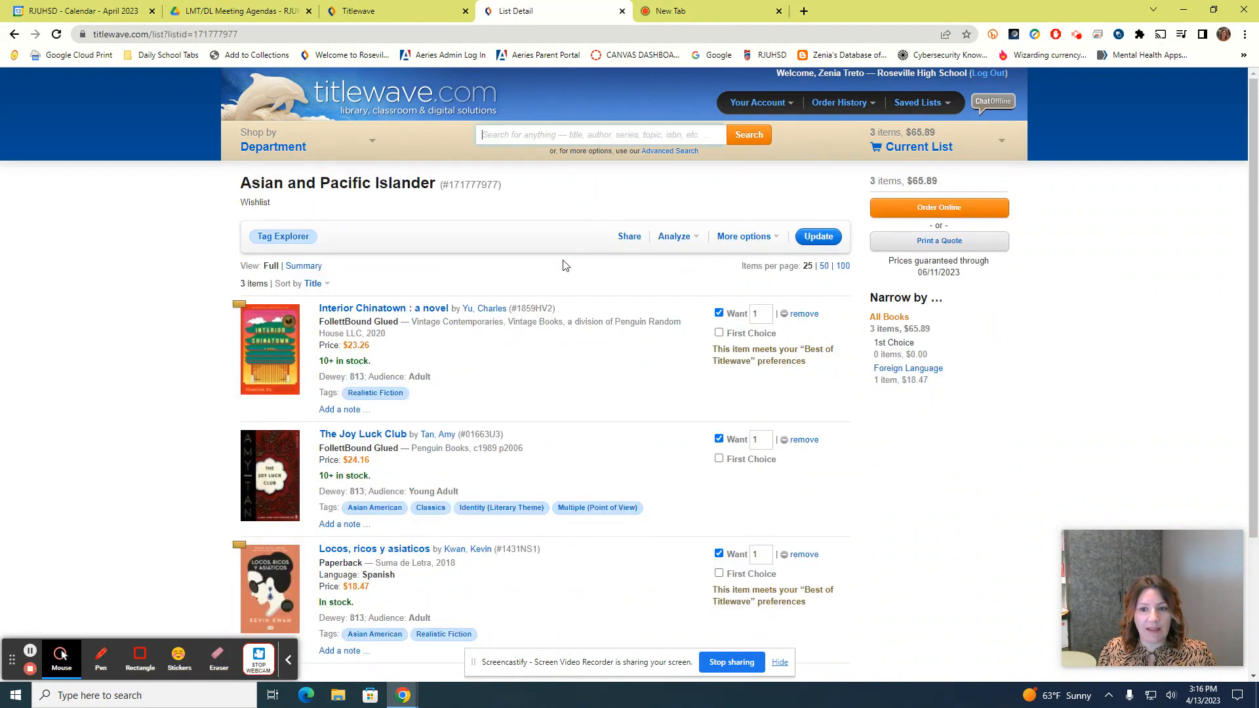
pyautogui.scroll(-3, 533, 341)
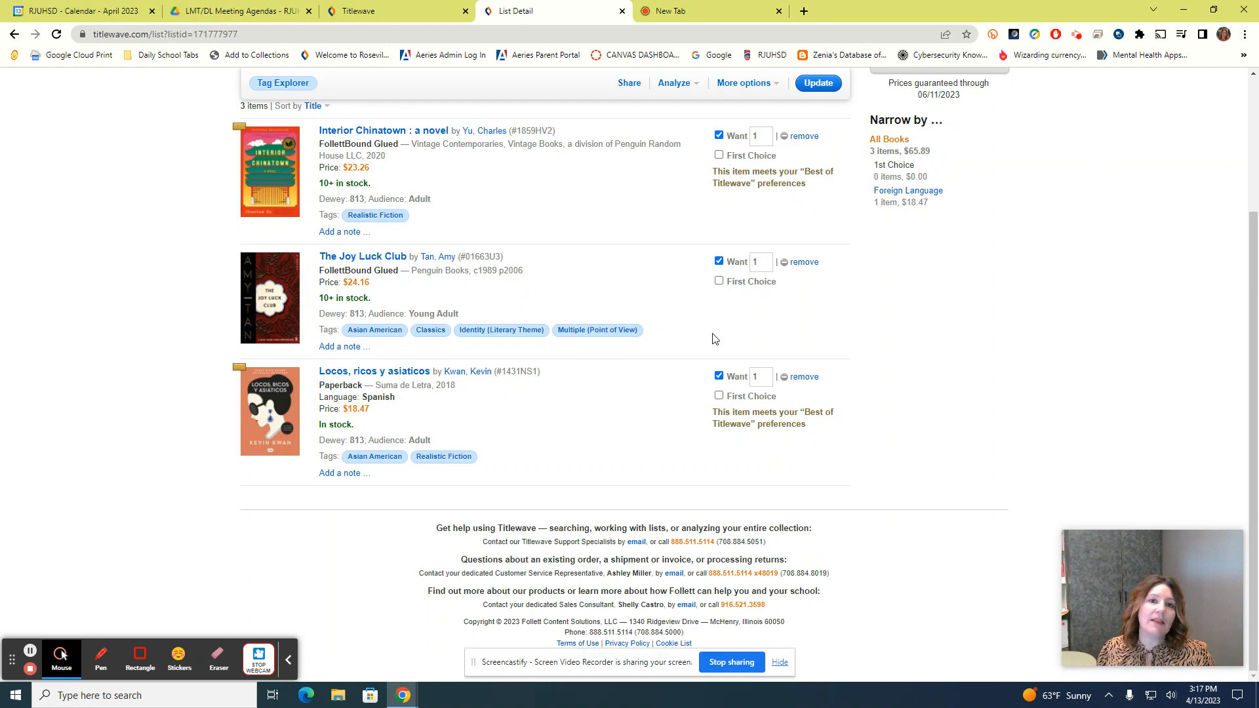
pyautogui.scroll(2, 715, 341)
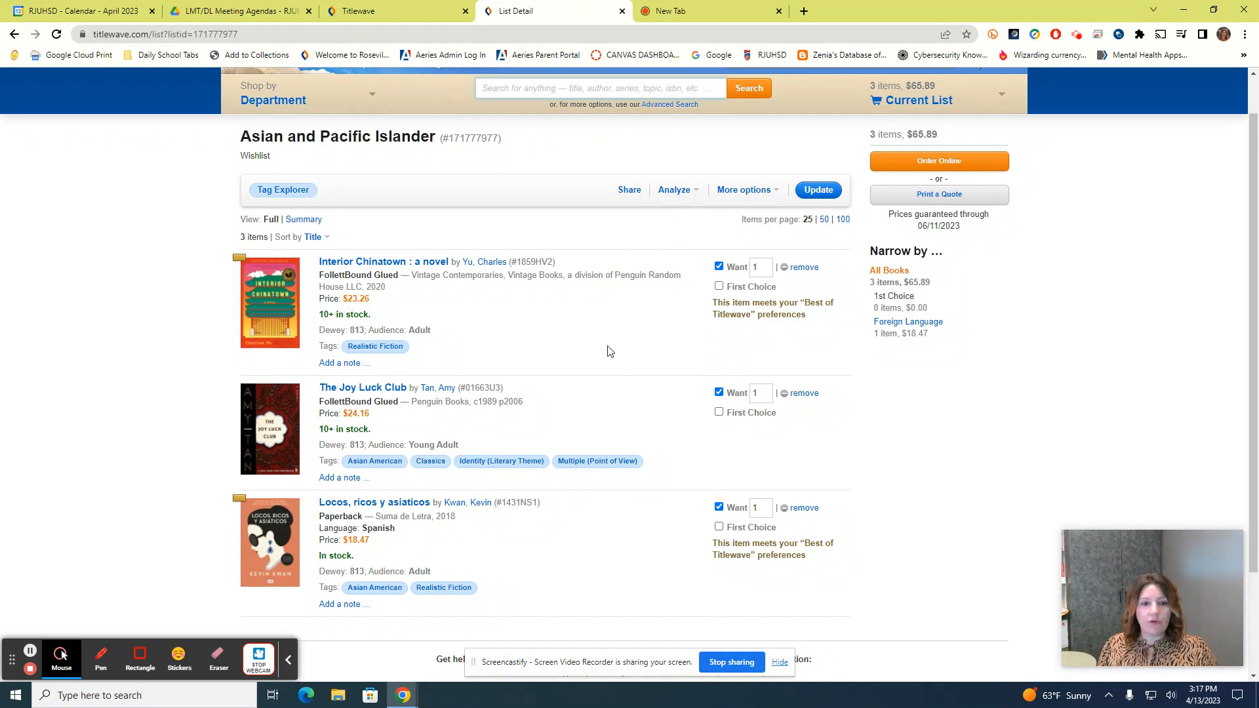
pyautogui.scroll(-2, 611, 354)
pyautogui.scroll(2, 610, 446)
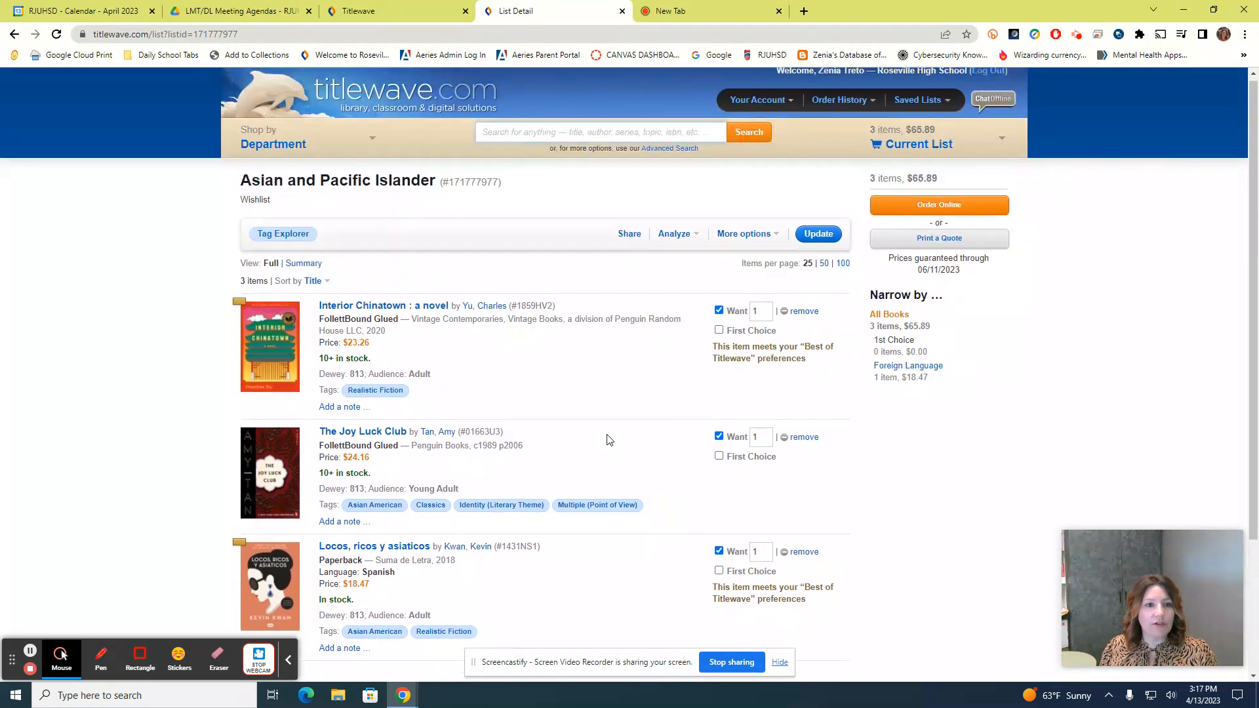
pyautogui.scroll(-1, 442, 334)
pyautogui.scroll(-1, 446, 354)
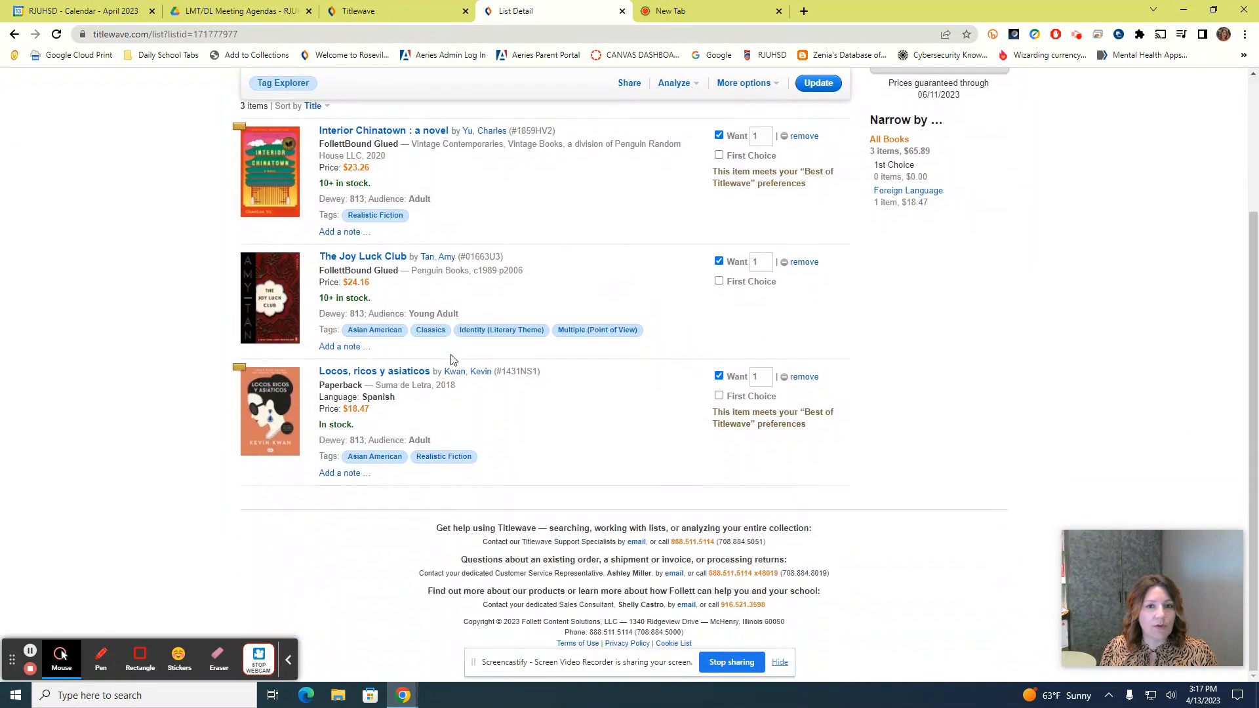
pyautogui.scroll(3, 450, 357)
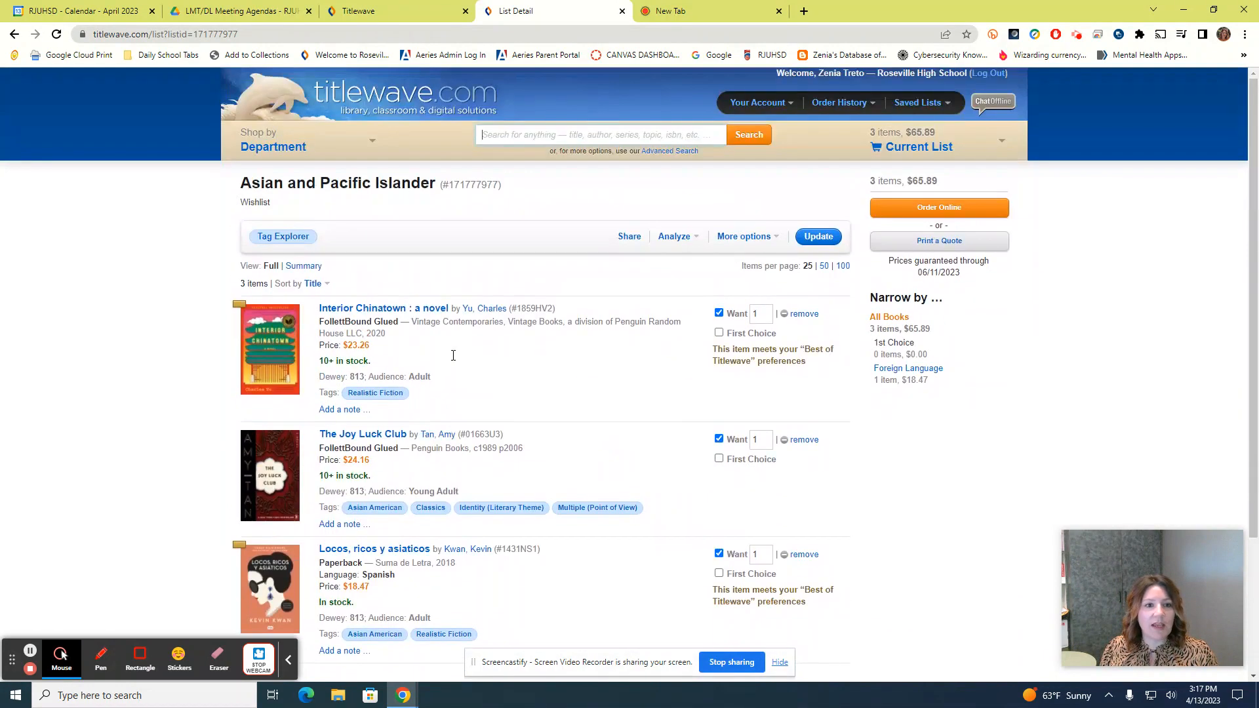
pyautogui.click(282, 239)
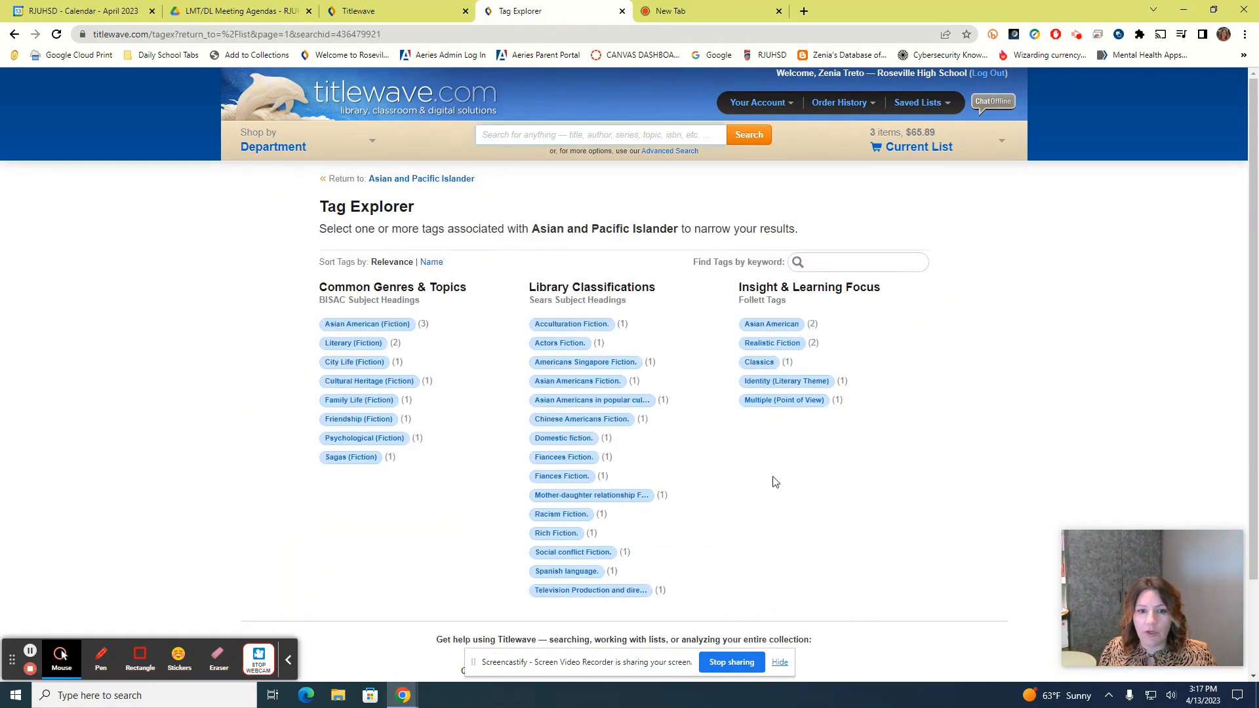
# Try the Chinese Americans Fiction. tag, remove it, then filter the list by Realistic Fiction (2 items)
pyautogui.scroll(-1, 775, 482)
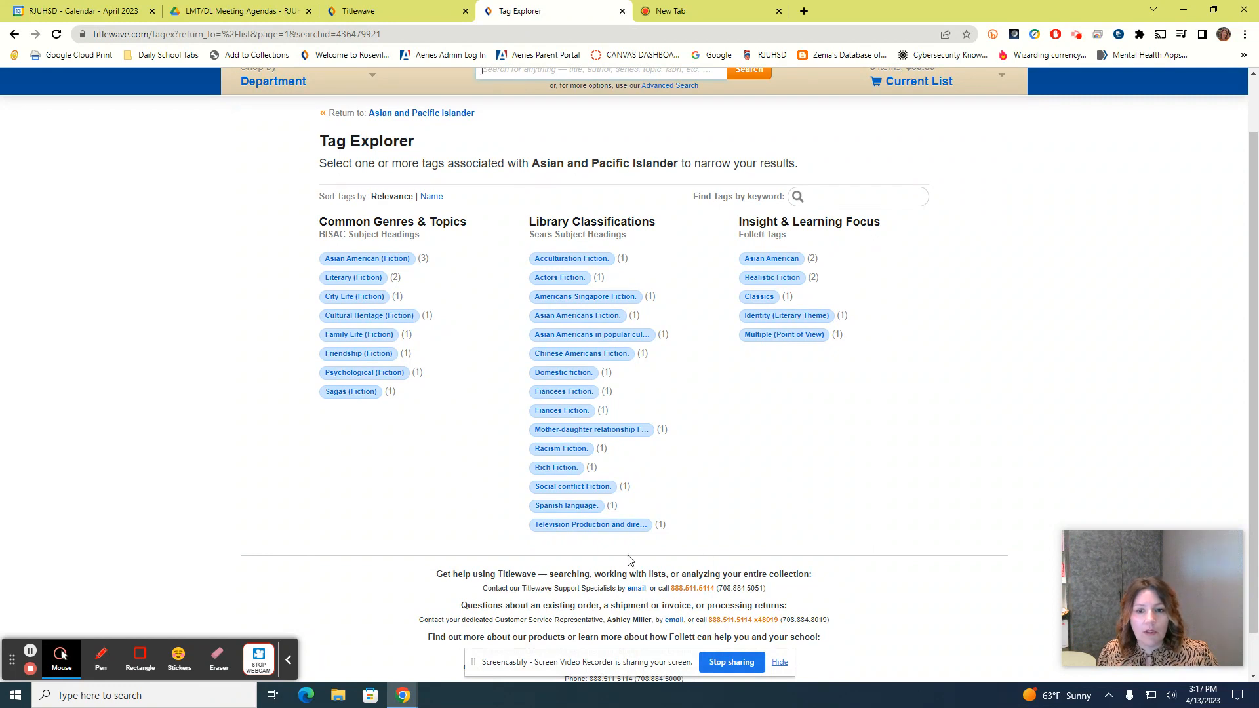
pyautogui.click(578, 352)
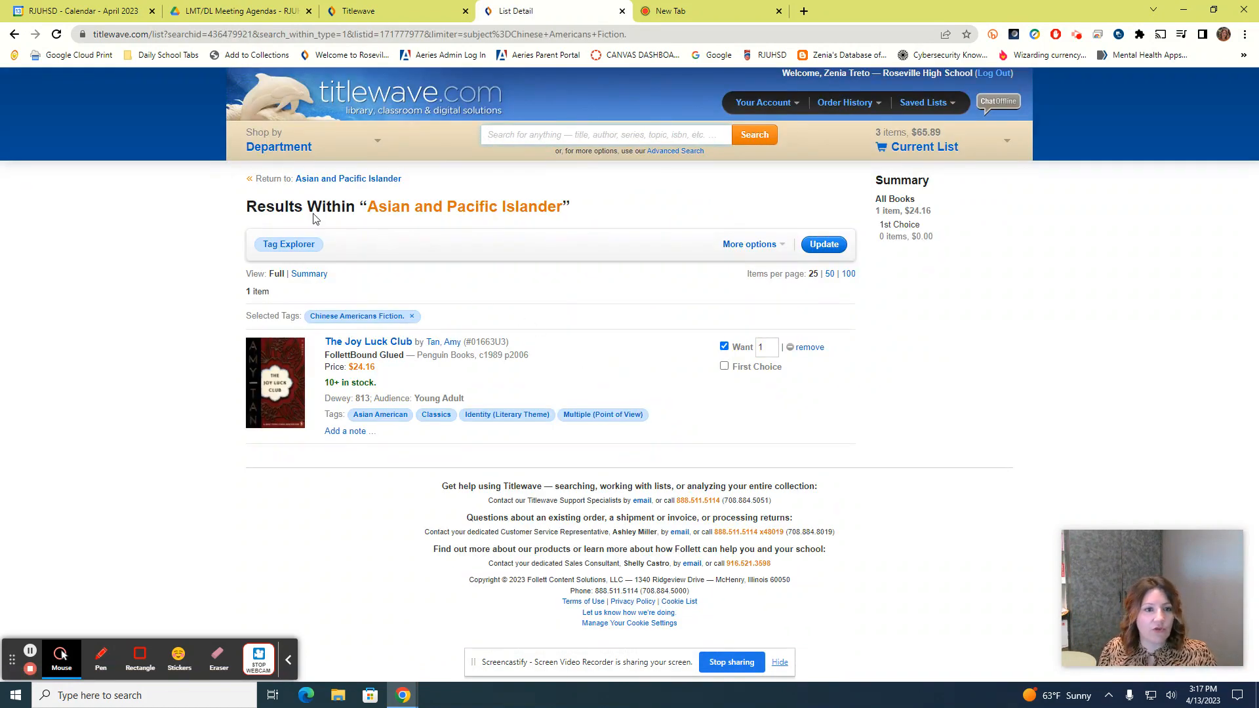
pyautogui.click(297, 243)
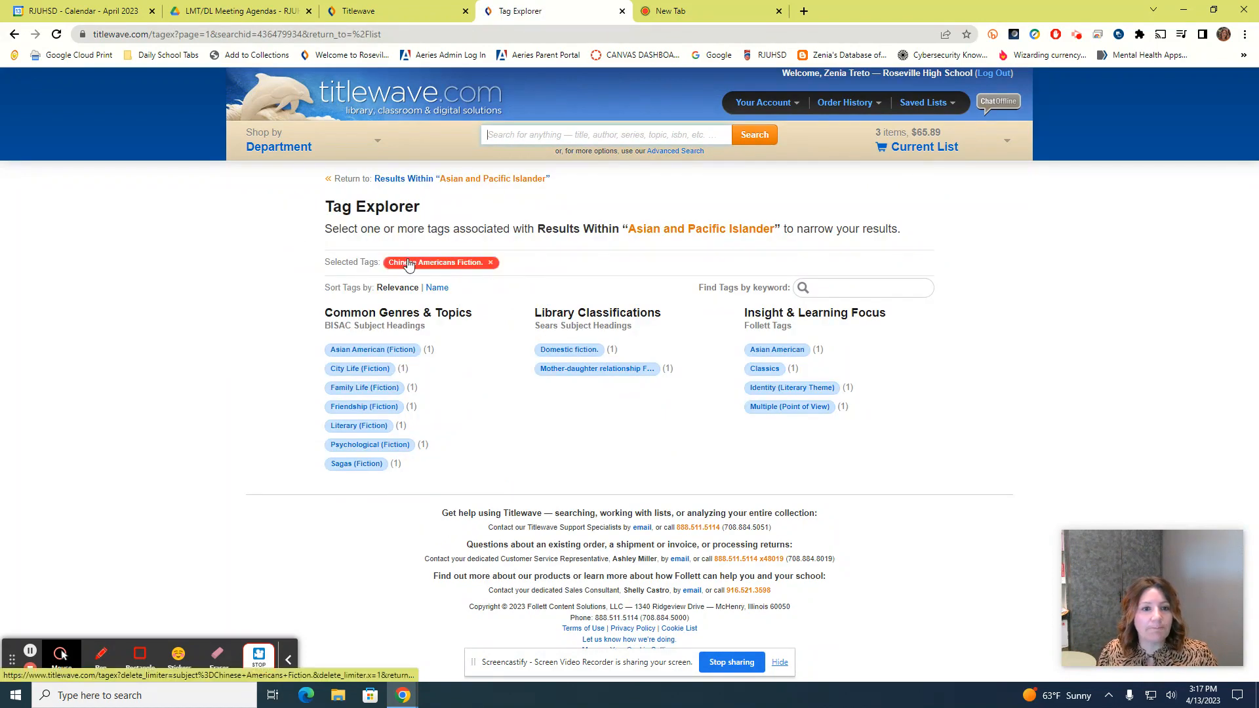
pyautogui.click(492, 265)
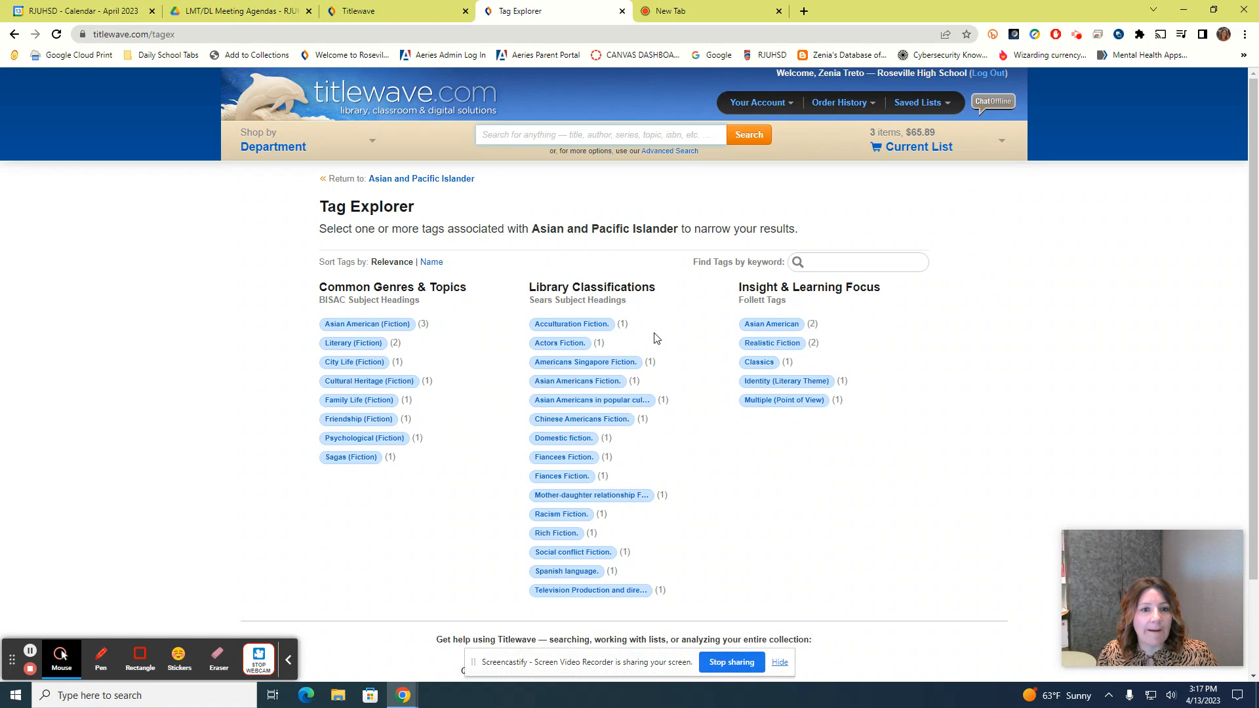
pyautogui.scroll(-2, 655, 337)
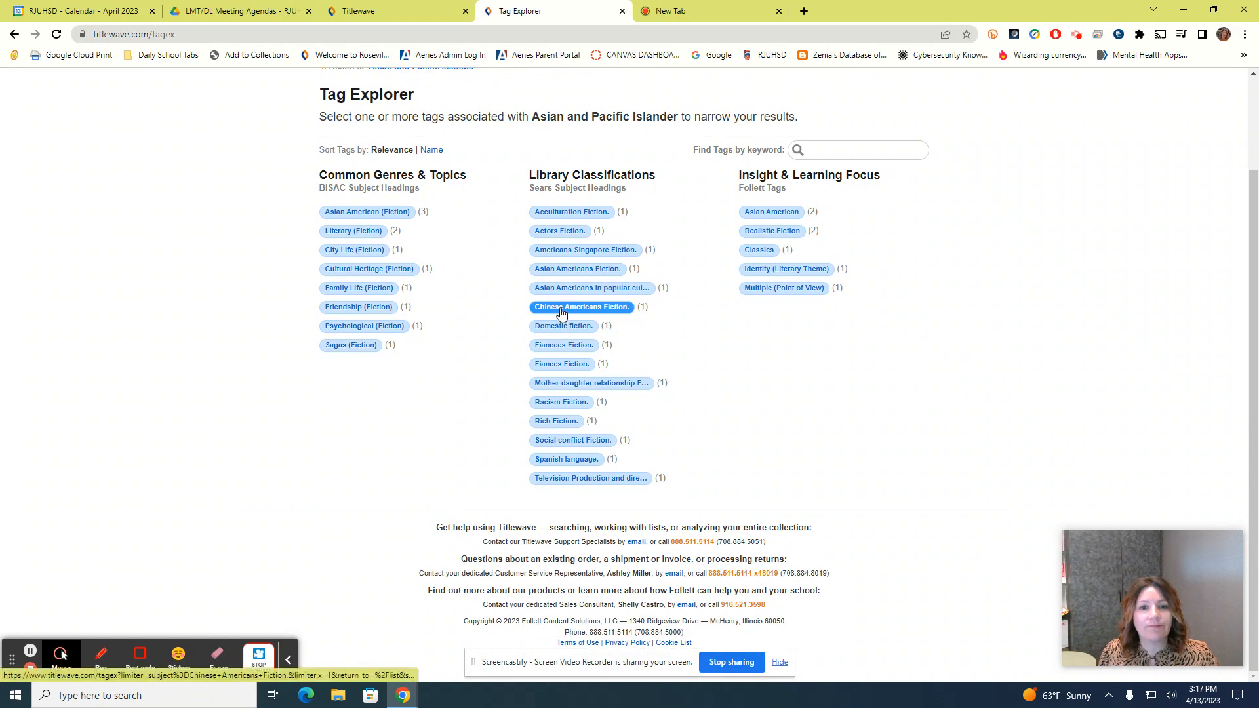
pyautogui.click(762, 236)
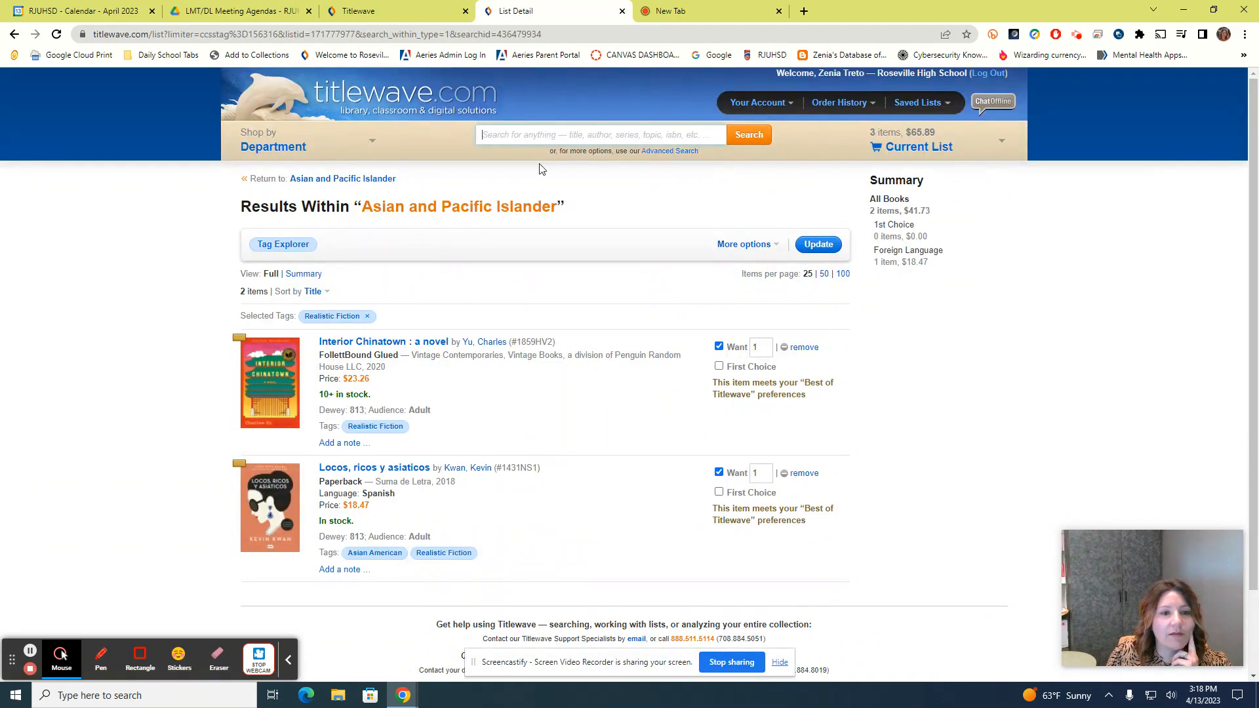
# Clear the Realistic Fiction filter, open Interior Chinatown, and follow its FICTION / Cultural Heritage tag
pyautogui.click(368, 318)
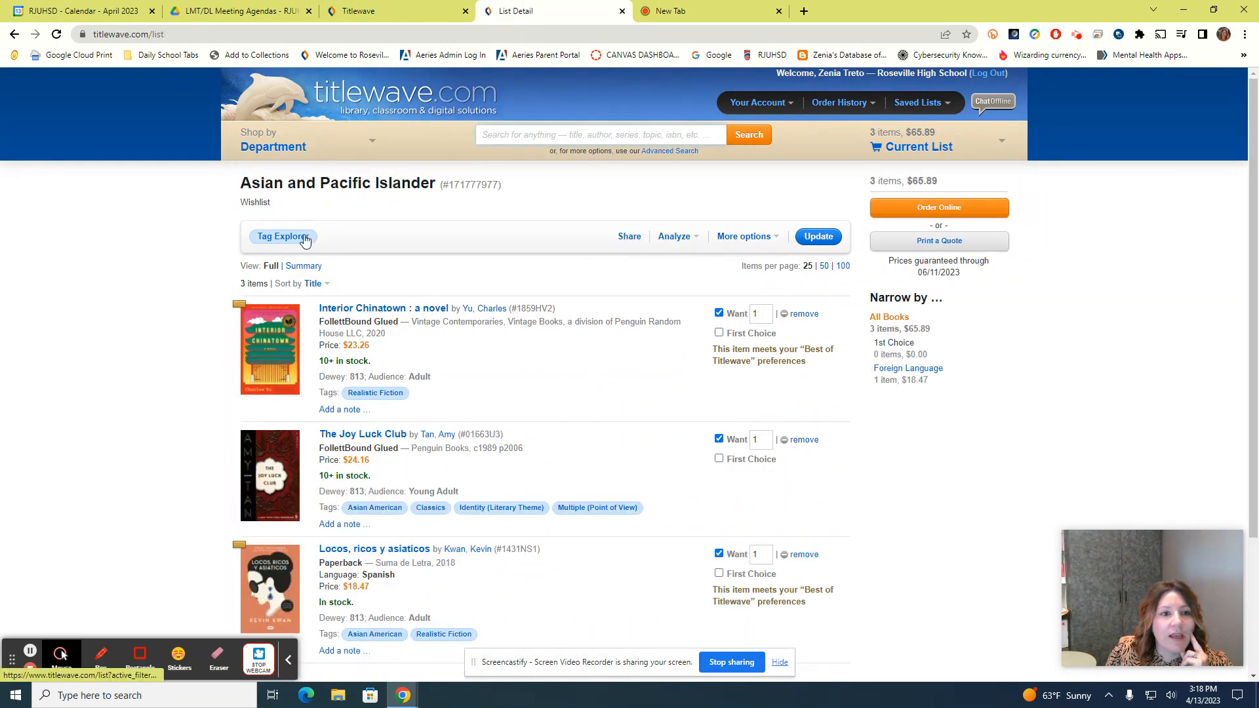
pyautogui.scroll(-3, 501, 464)
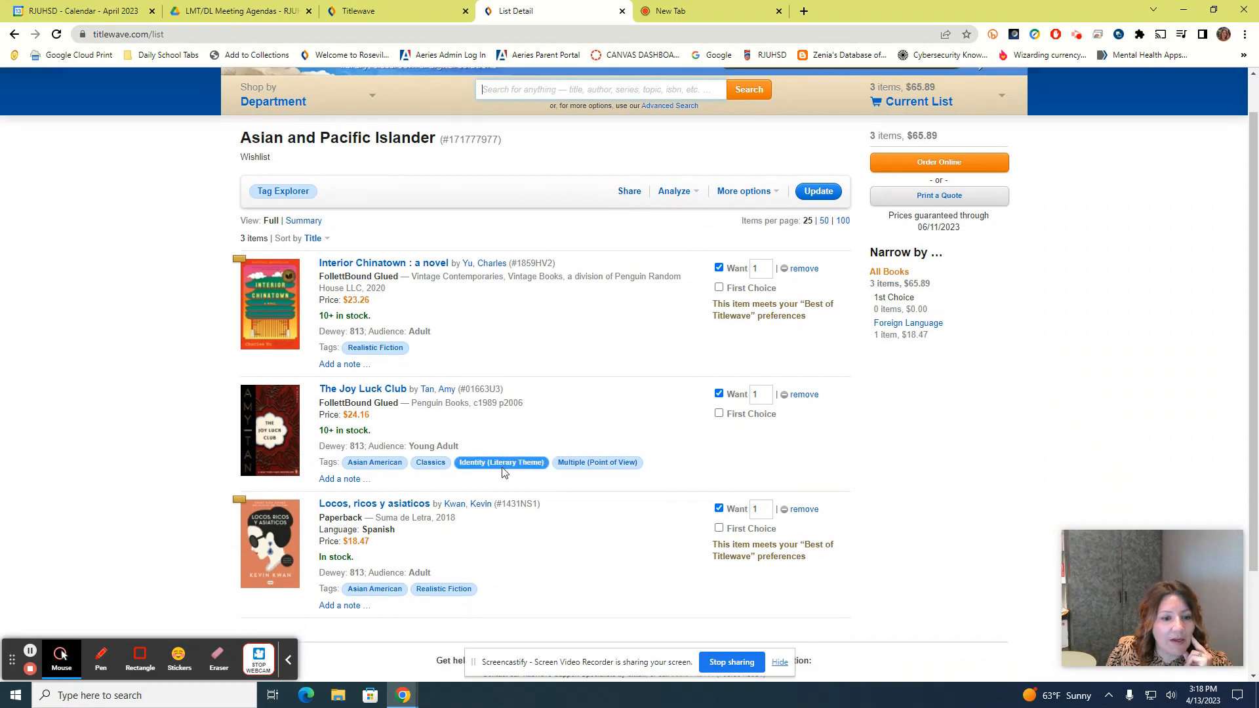
pyautogui.scroll(3, 500, 341)
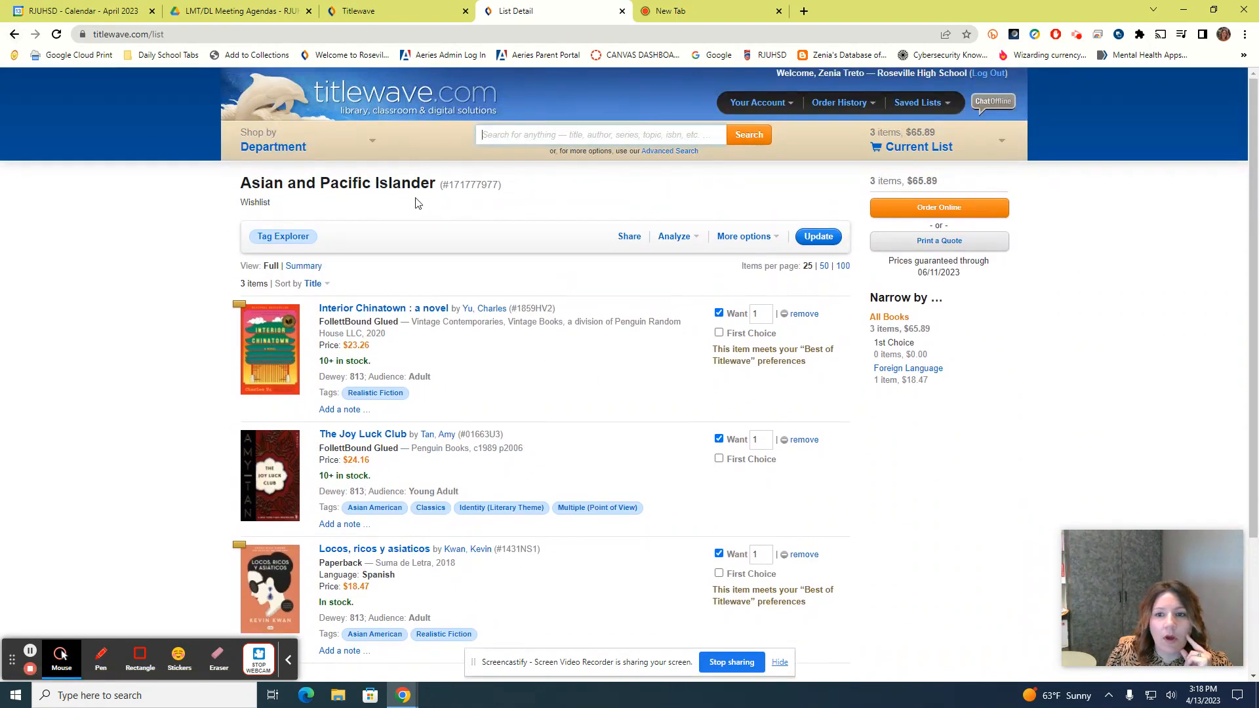
pyautogui.click(338, 309)
pyautogui.scroll(-9, 394, 406)
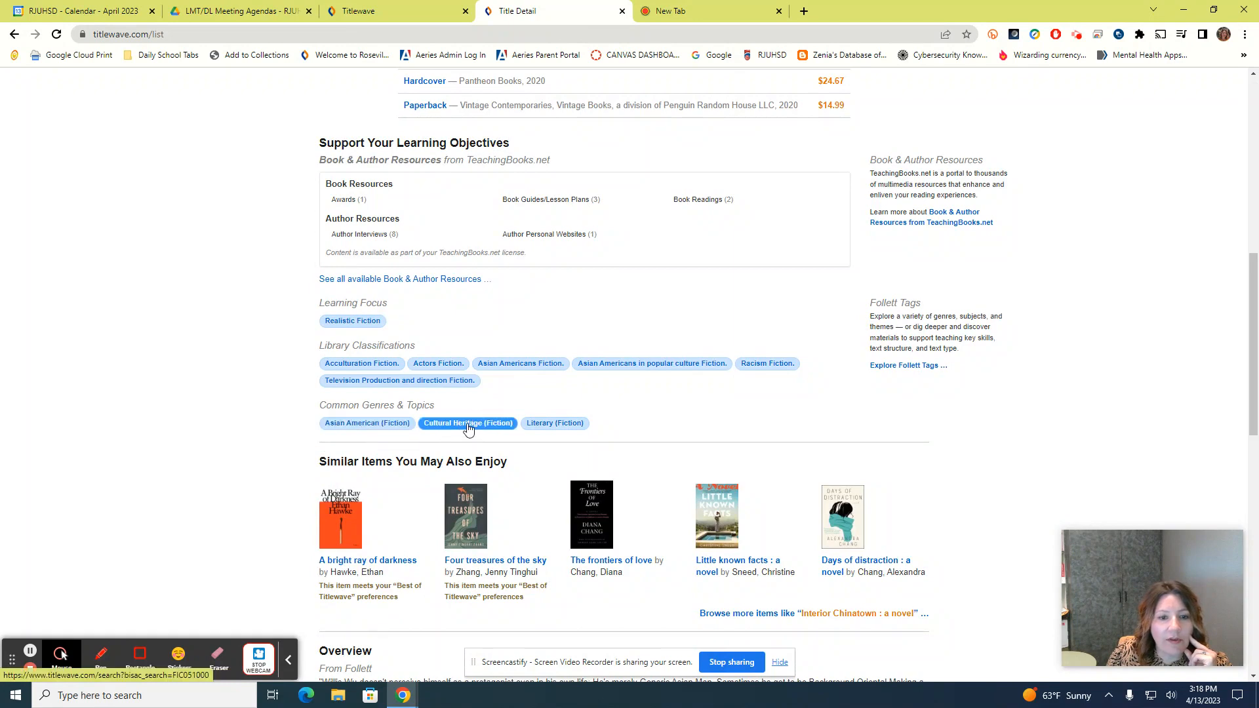
pyautogui.click(468, 428)
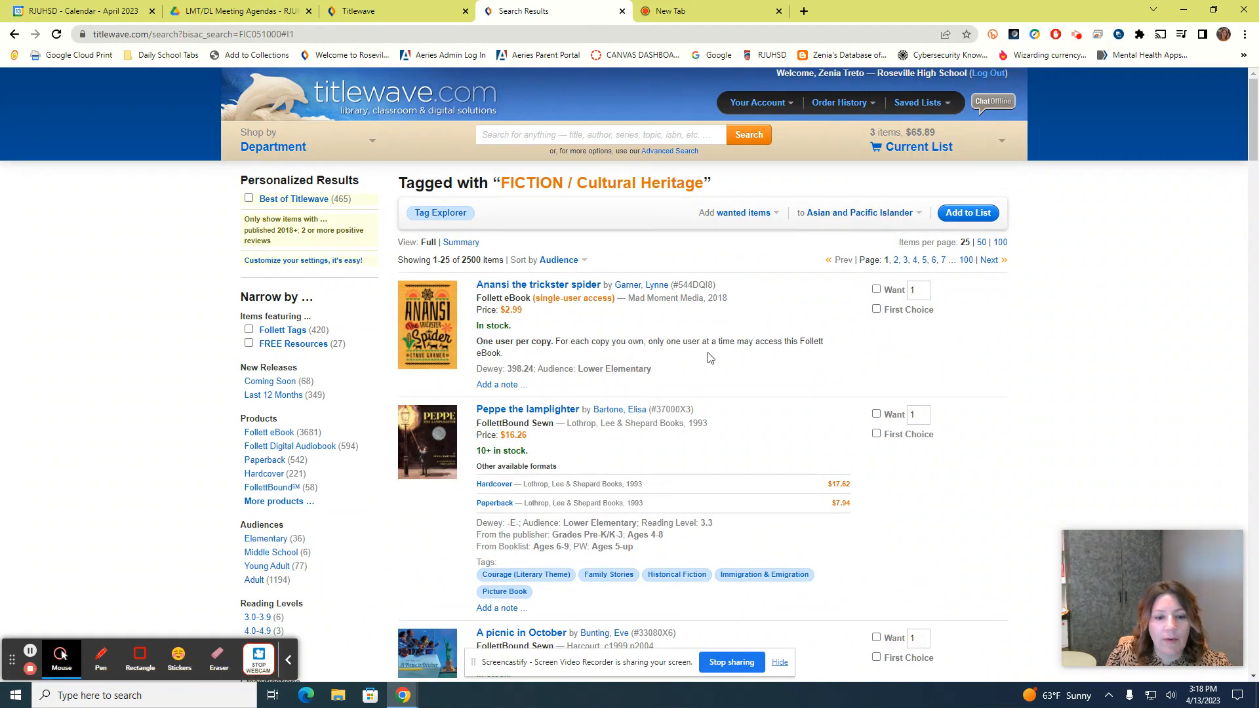
# Filter the Cultural Heritage fiction results to the Young Adult audience, leaving 43 titles
pyautogui.scroll(-3, 711, 357)
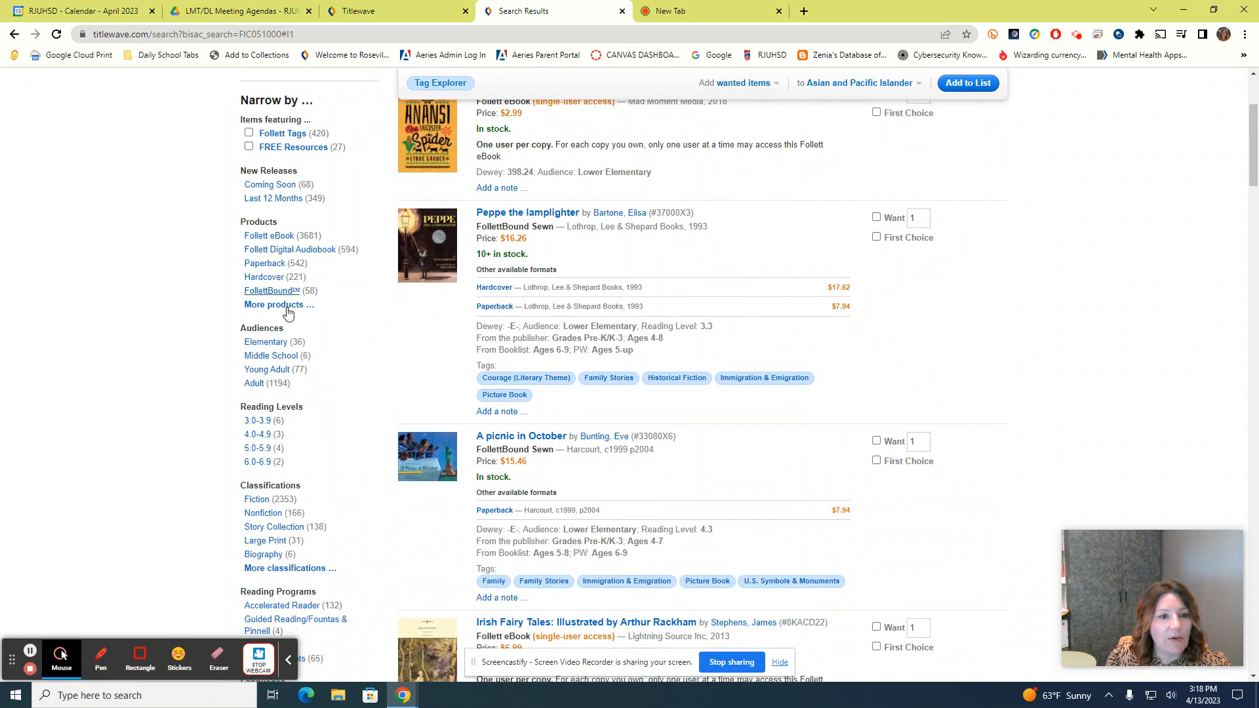
pyautogui.click(267, 370)
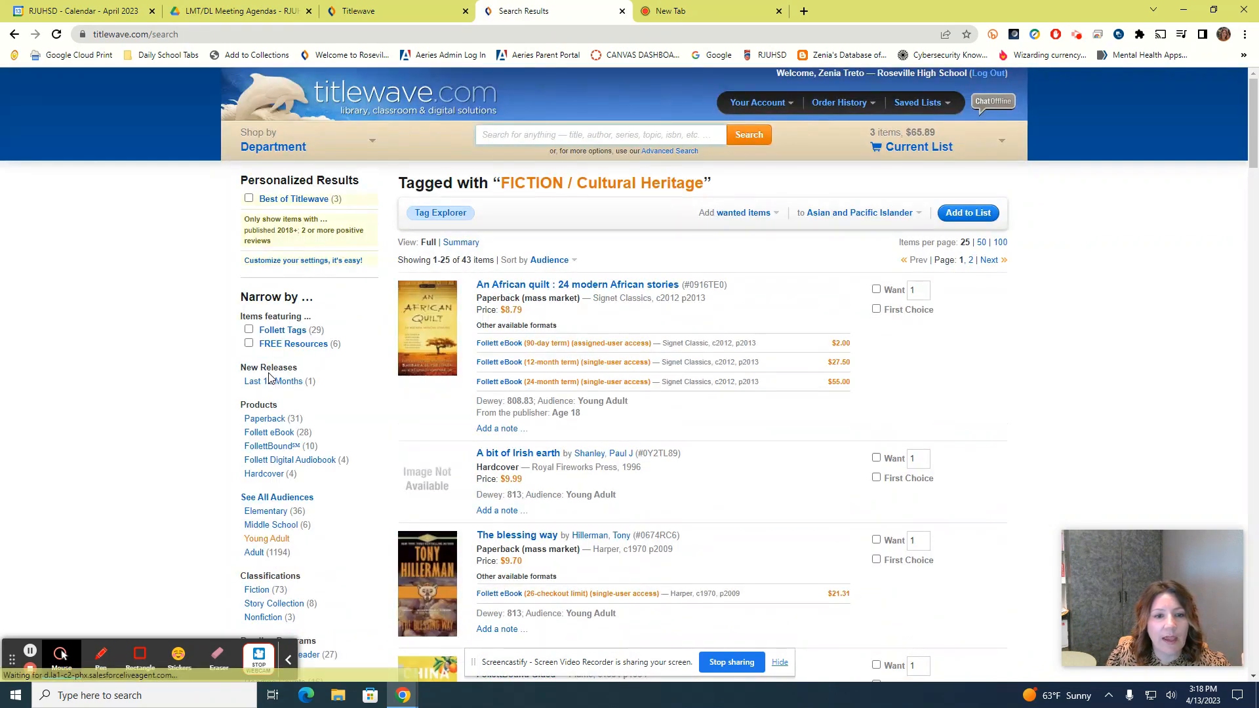
pyautogui.scroll(-4, 588, 484)
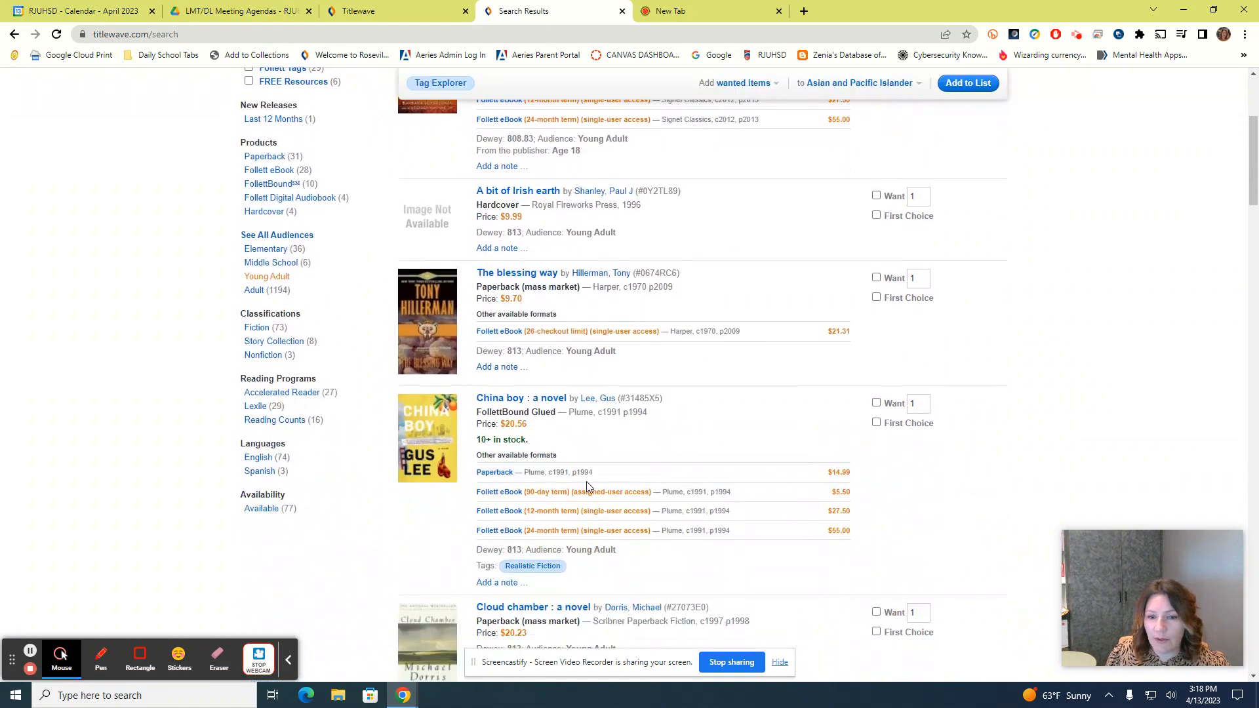
pyautogui.scroll(-6, 585, 486)
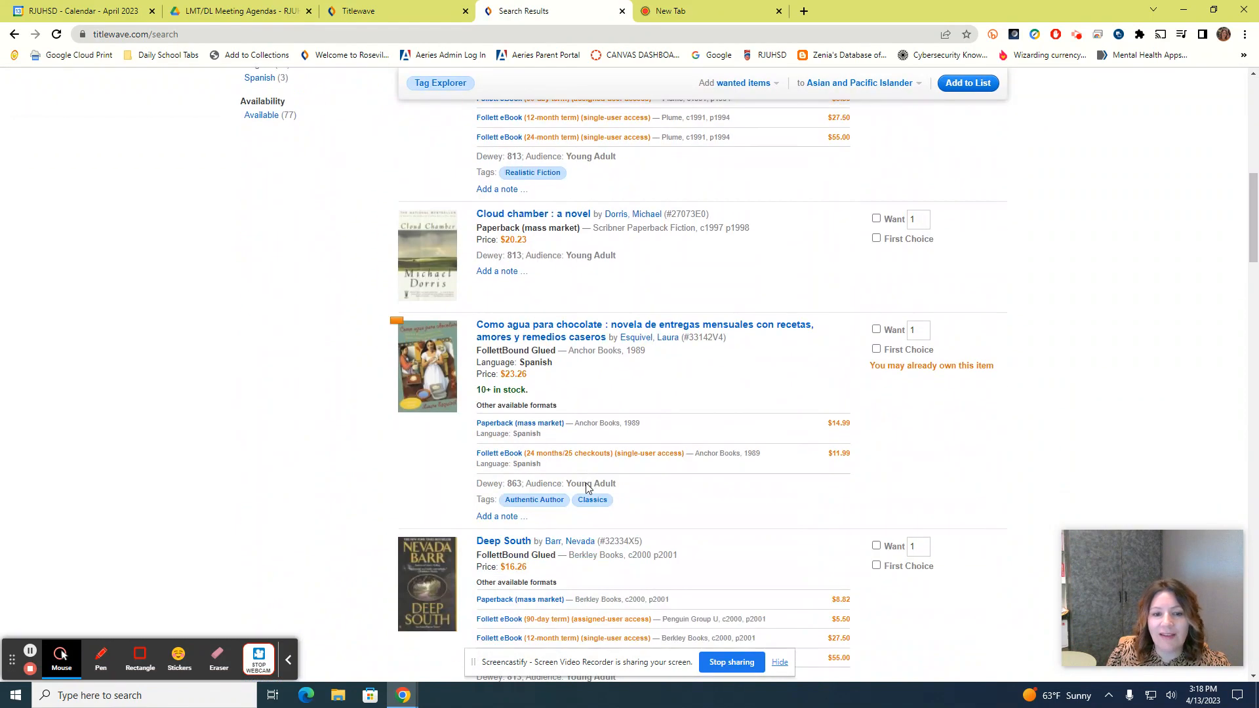
pyautogui.scroll(-3, 586, 482)
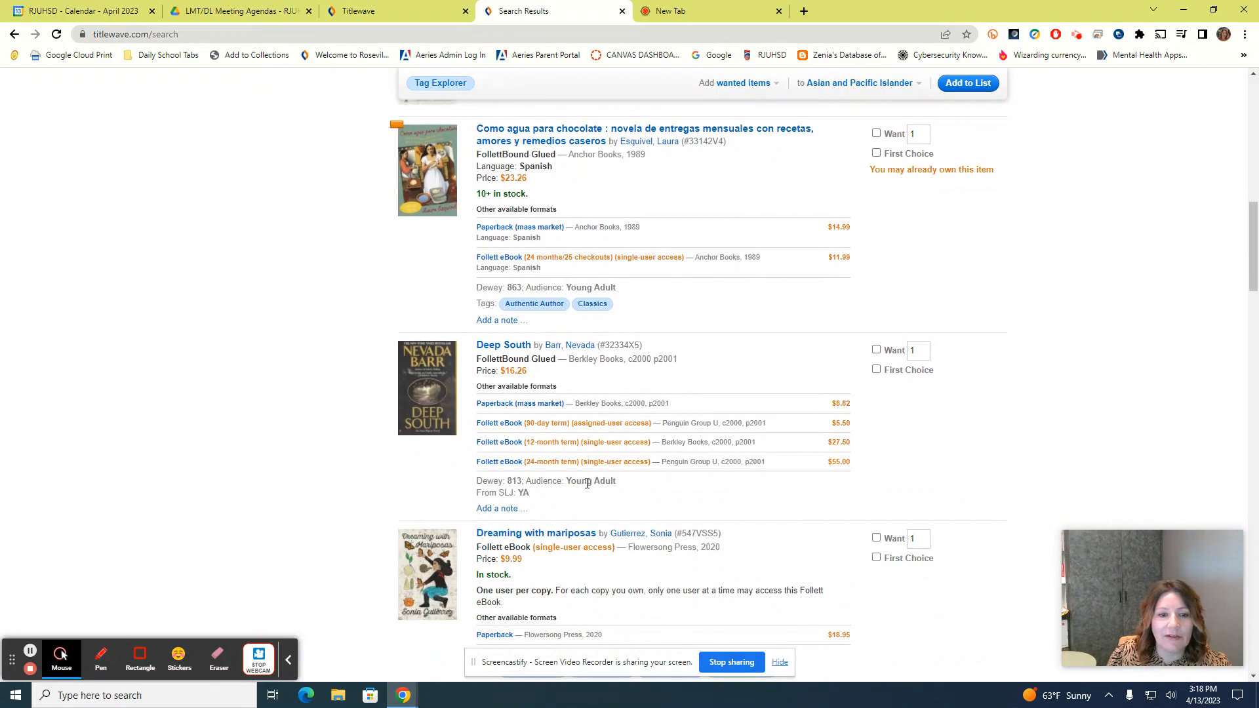
pyautogui.scroll(4, 586, 483)
pyautogui.scroll(3, 587, 483)
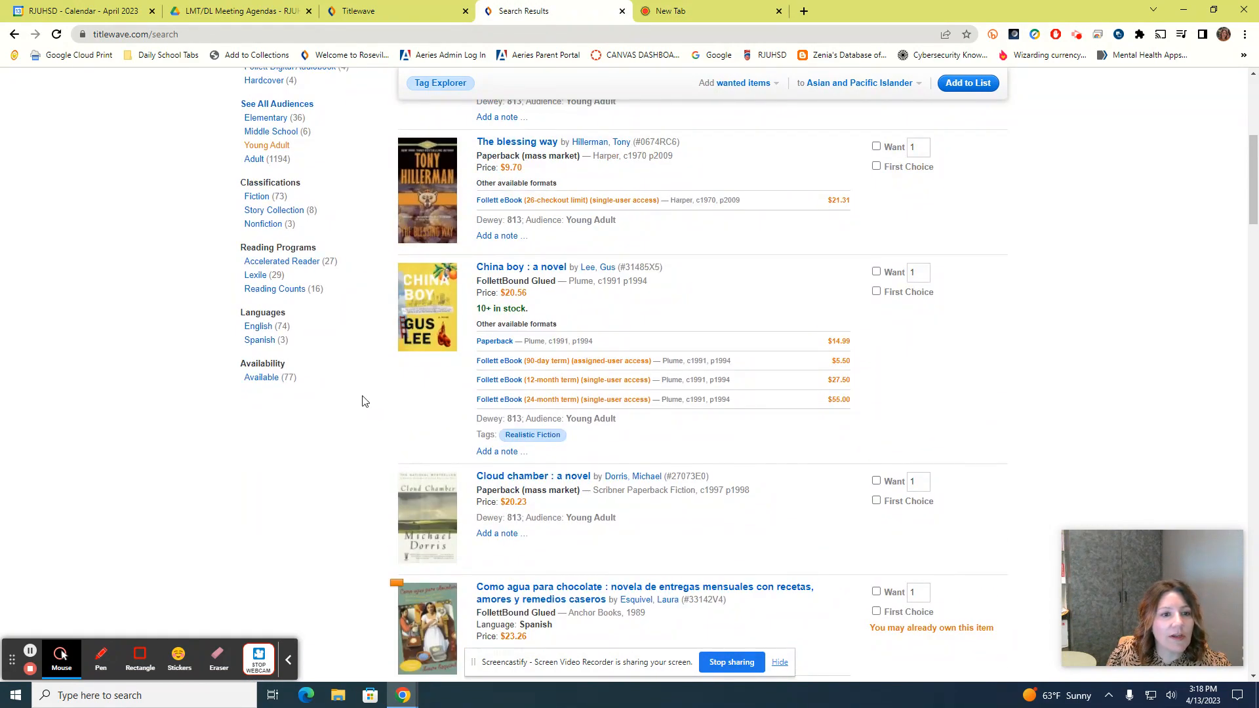
pyautogui.scroll(6, 366, 402)
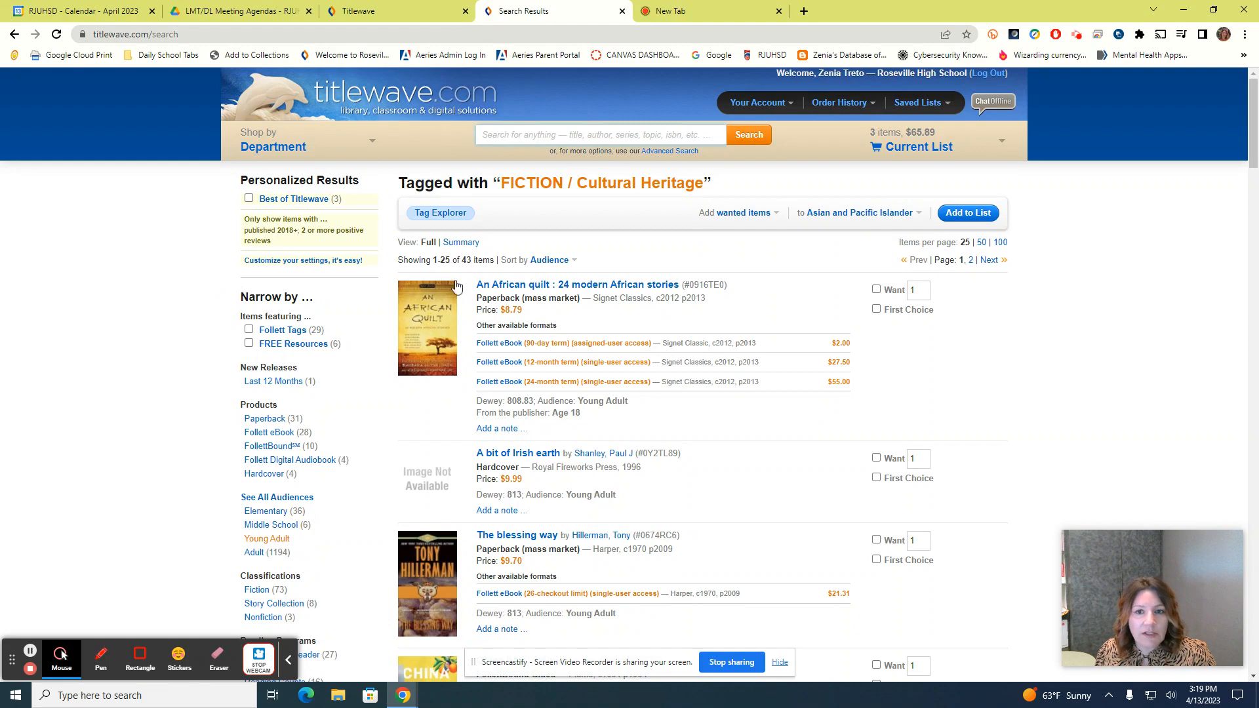
# Set Asian and Pacific Islander as the list that titles are added to
pyautogui.click(865, 219)
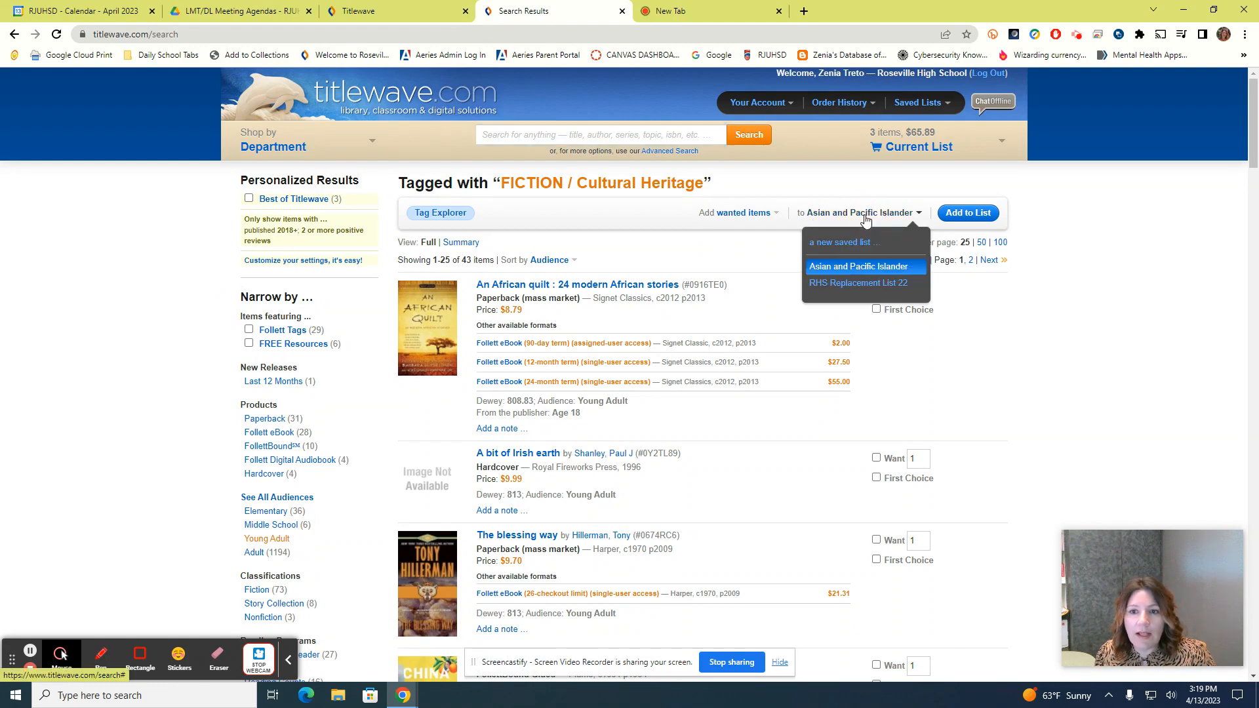
pyautogui.click(853, 267)
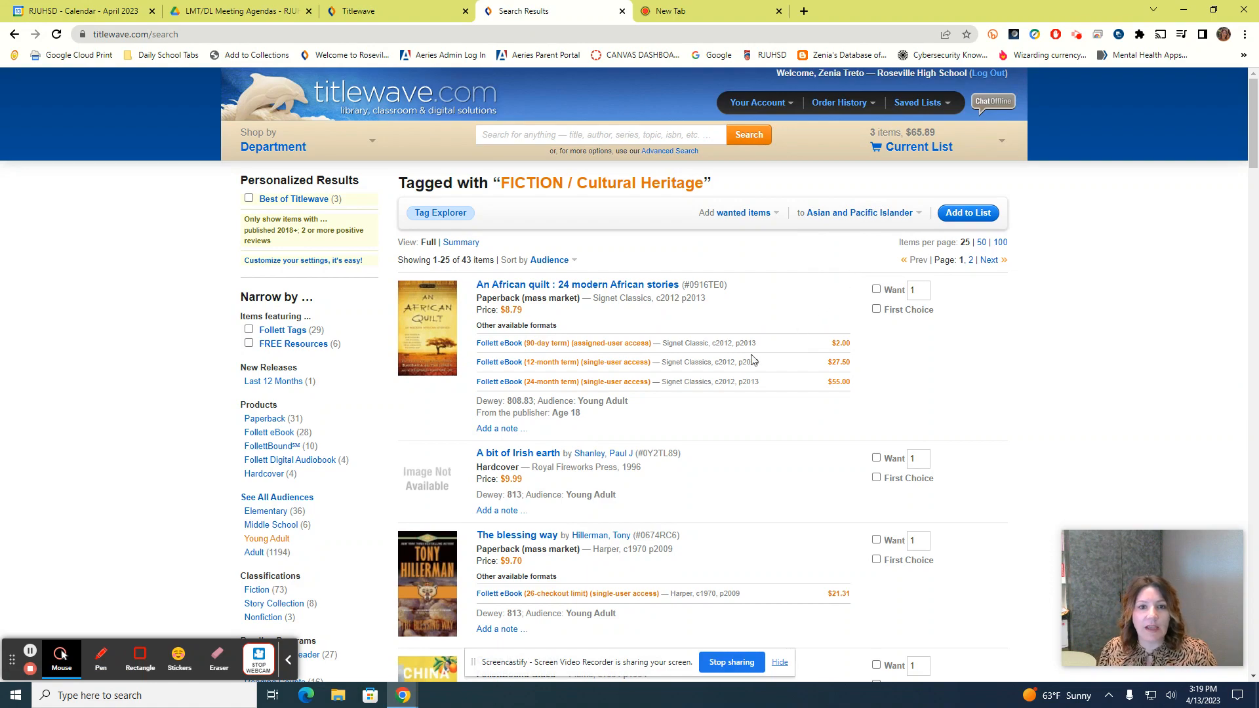
pyautogui.scroll(-3, 238, 347)
pyautogui.scroll(3, 244, 375)
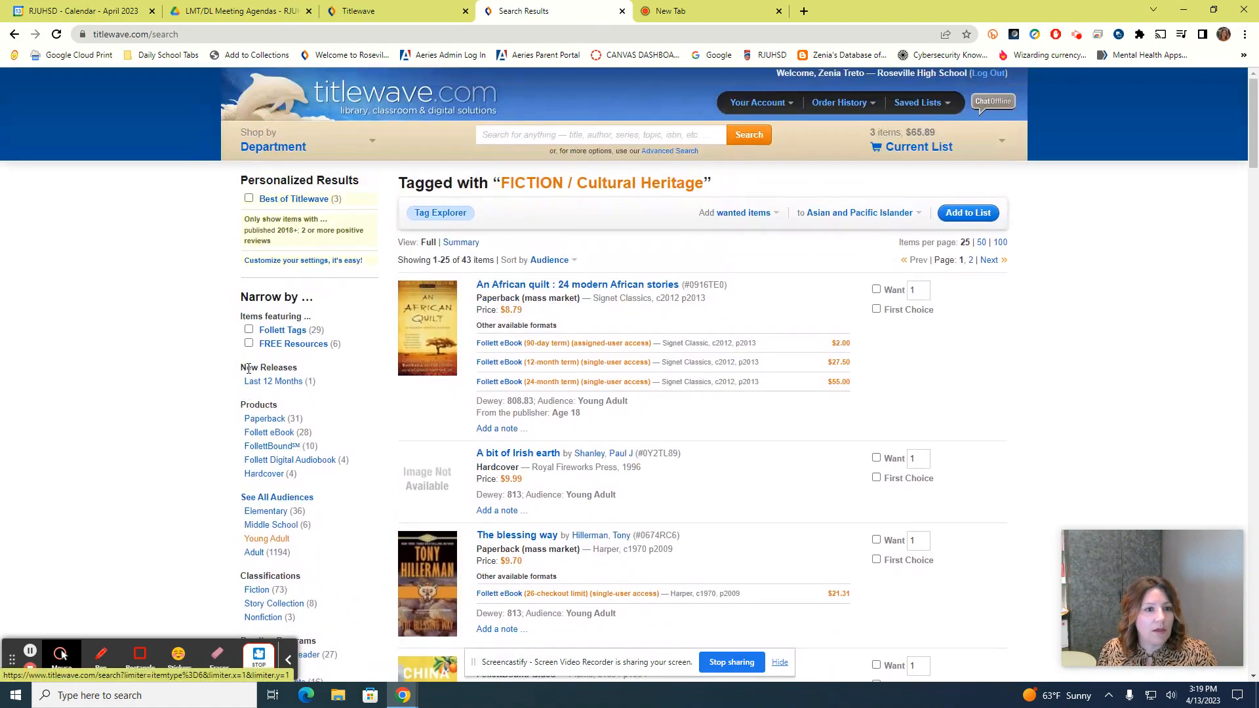
# Open the Asian and Pacific Islander wishlist from Saved Lists and choose Analyze under More options
pyautogui.click(914, 105)
pyautogui.click(888, 174)
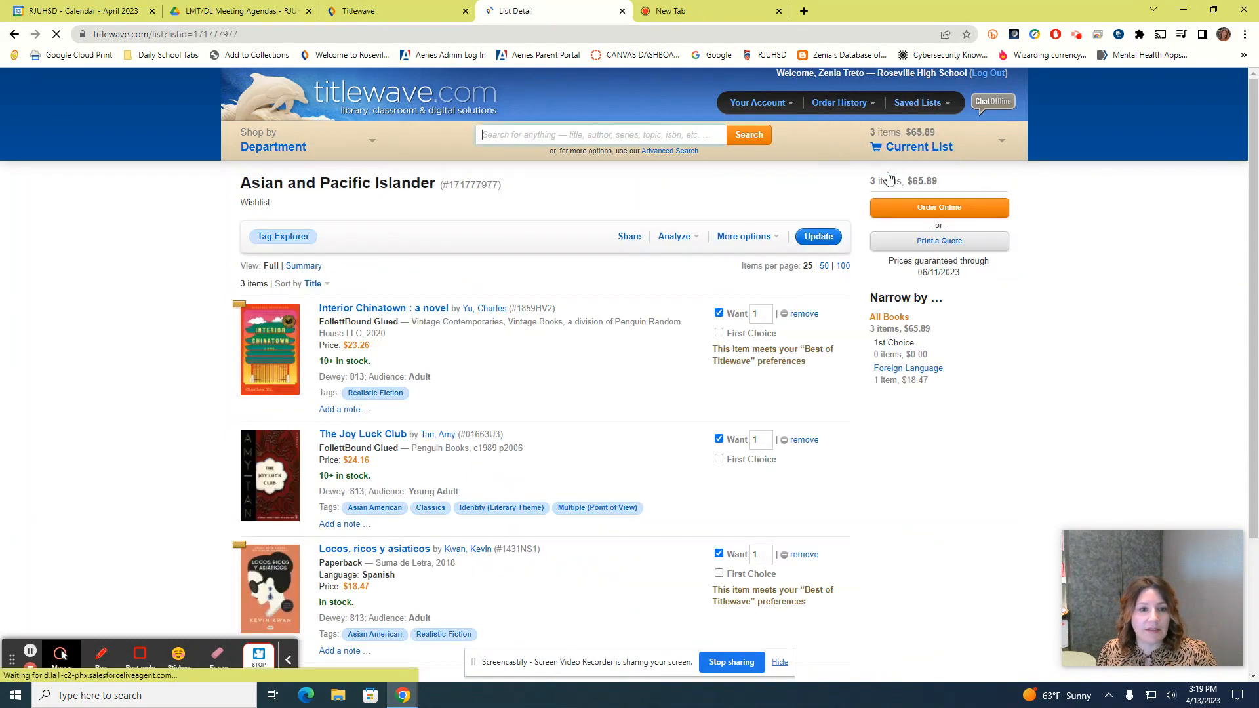
pyautogui.scroll(-3, 593, 440)
pyautogui.scroll(3, 596, 435)
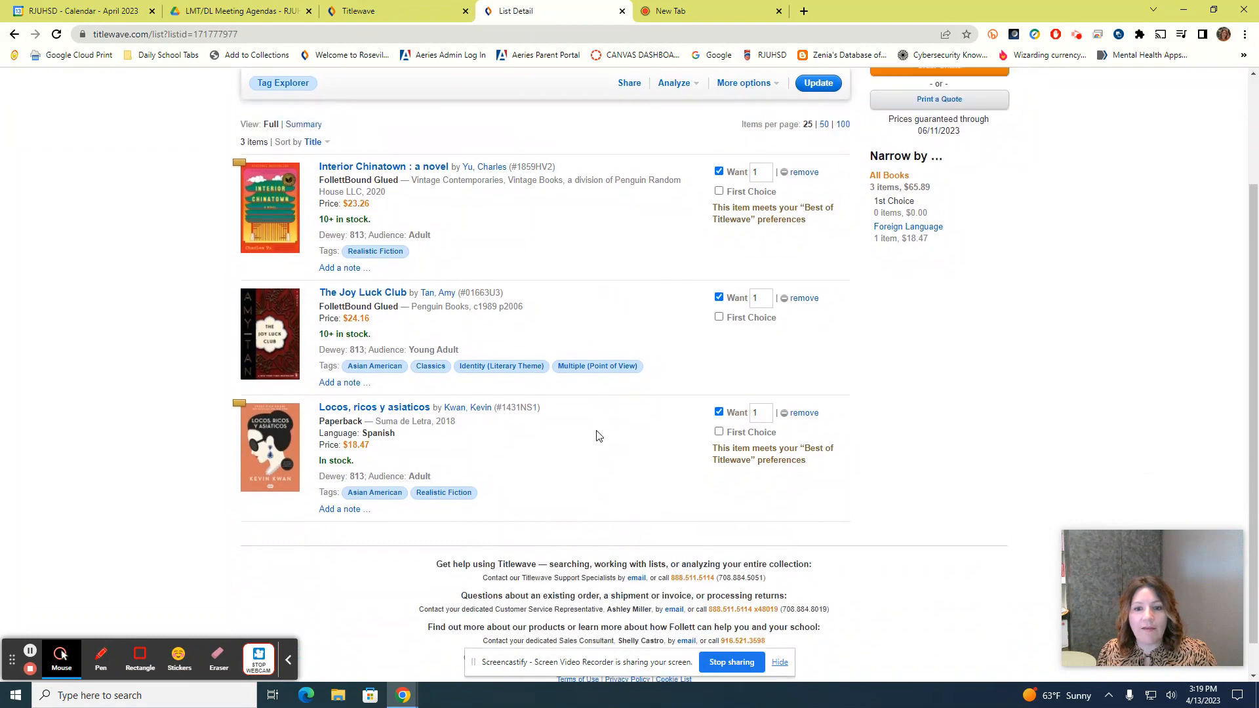
pyautogui.click(743, 241)
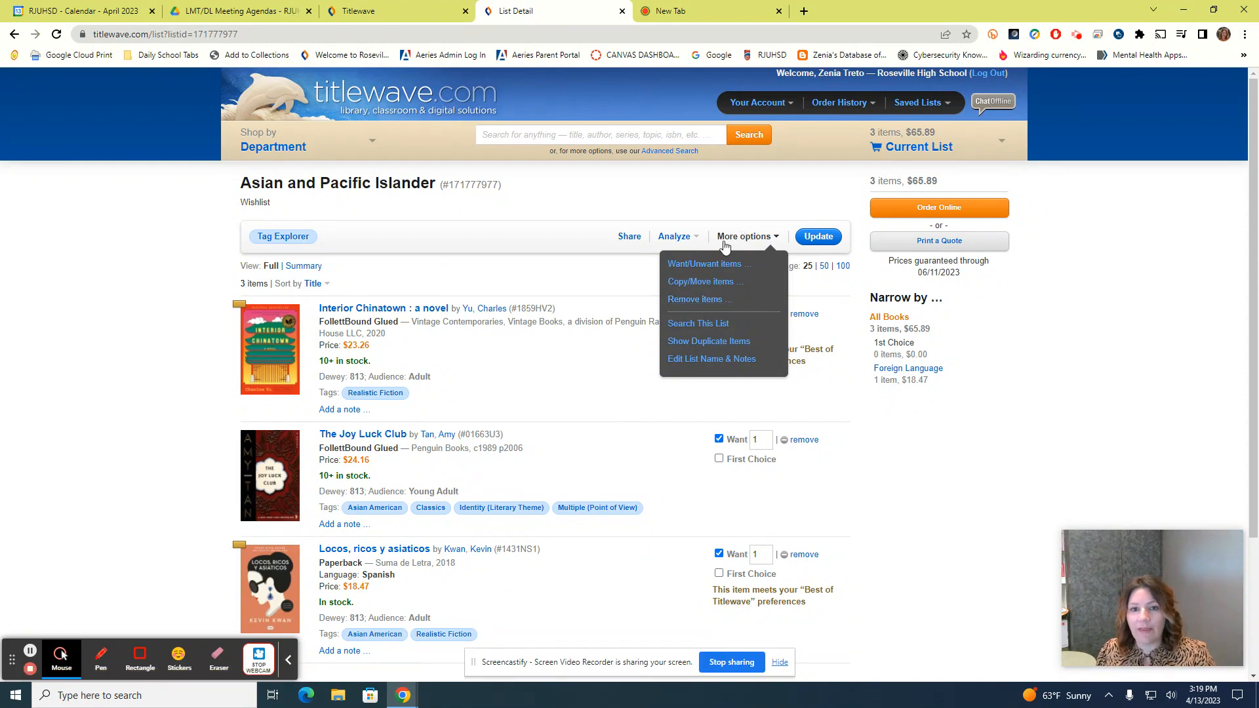
pyautogui.click(669, 239)
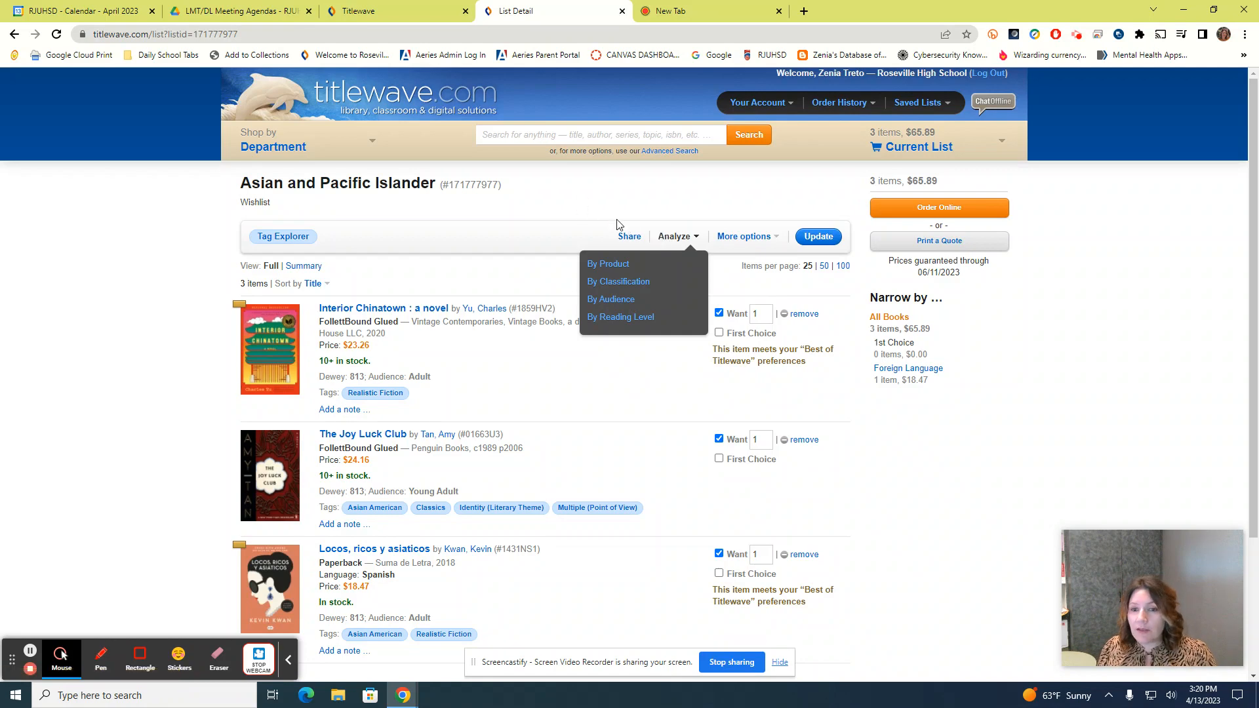
# Share the Asian and Pacific Islander list, entering a colleague's e-mail username as the recipient
pyautogui.click(639, 242)
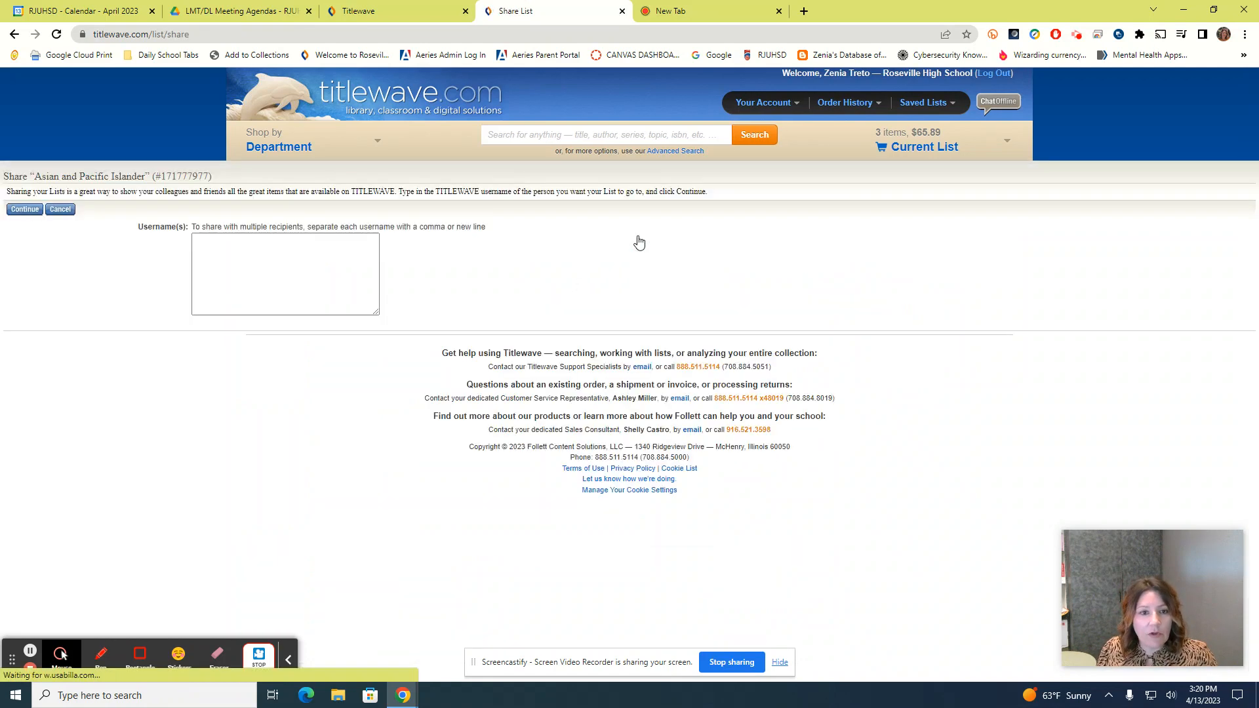
pyautogui.click(262, 247)
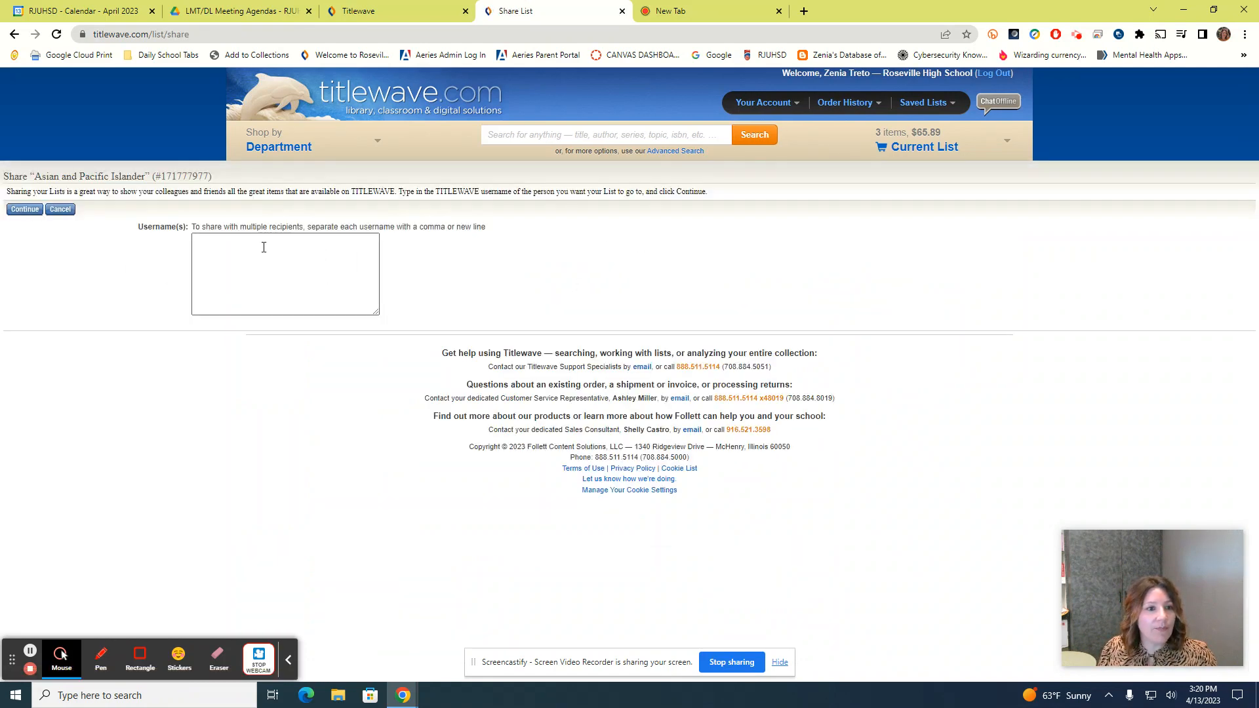
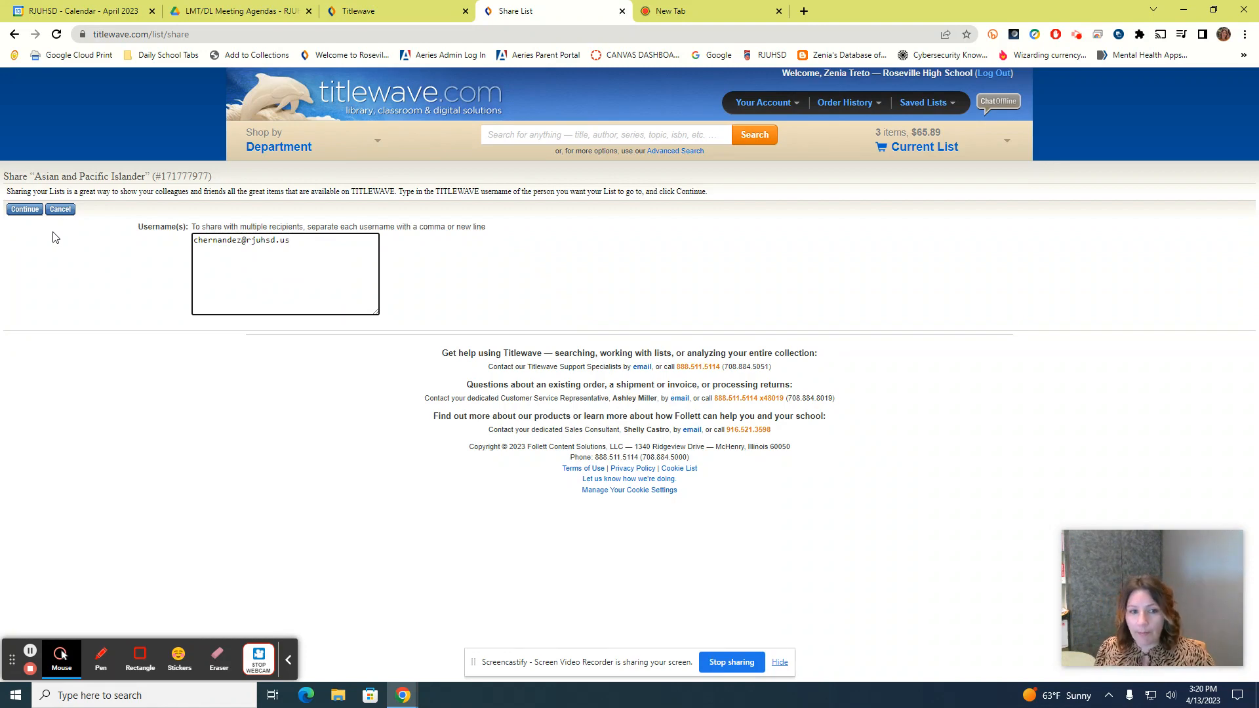
pyautogui.click(34, 211)
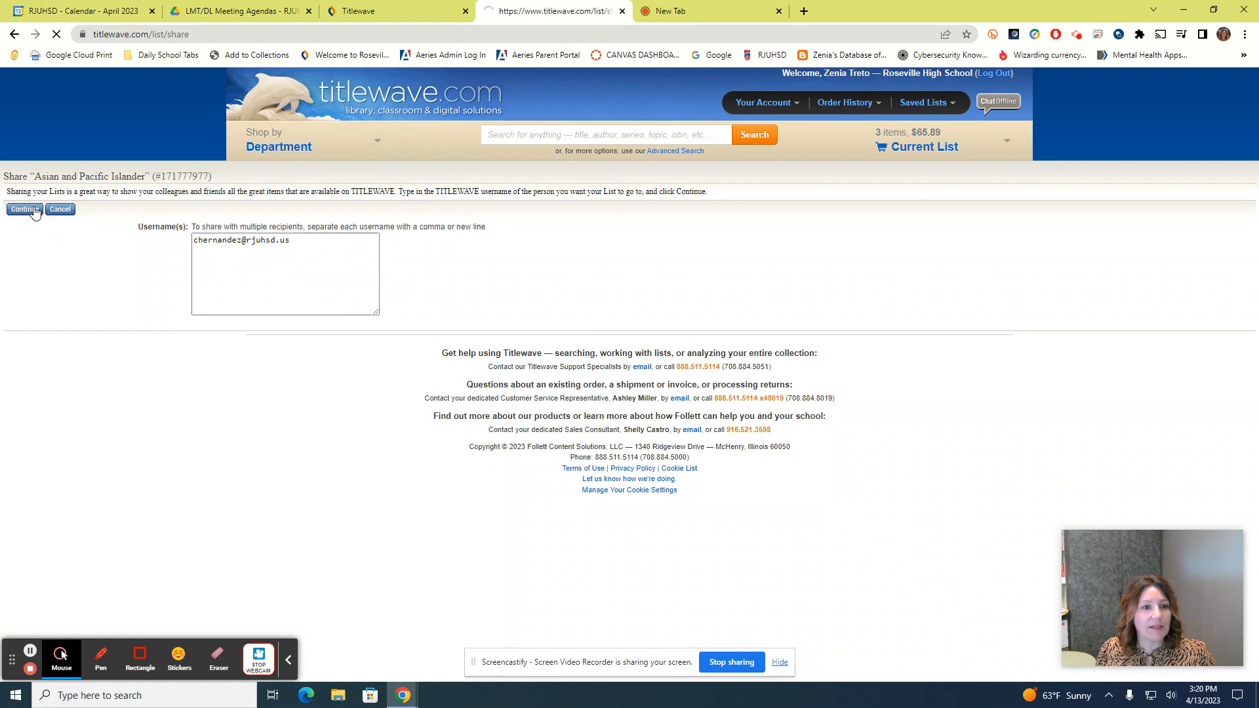